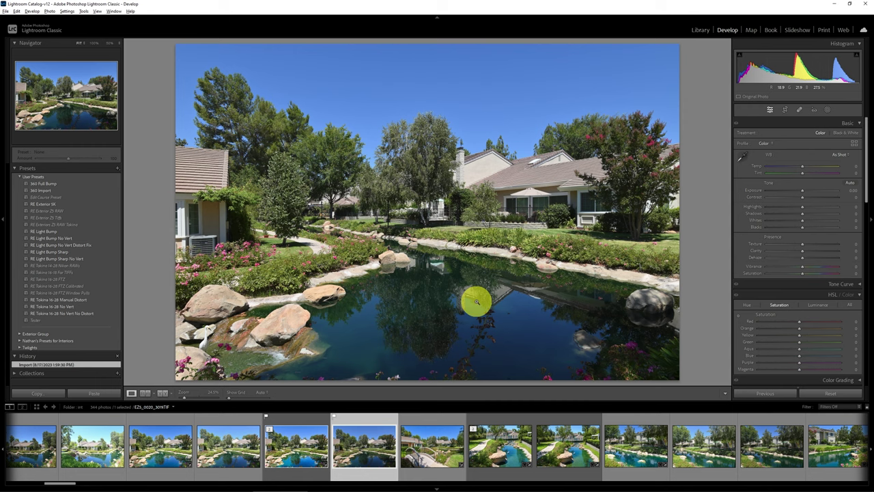
Step: Examine the pond's reflections in the edited EZ5_0020_3019-Edit-2.psd at full screen and zoomed in
{"action": "left_click", "coordinate": [313, 447]}
{"action": "left_click", "coordinate": [313, 448]}
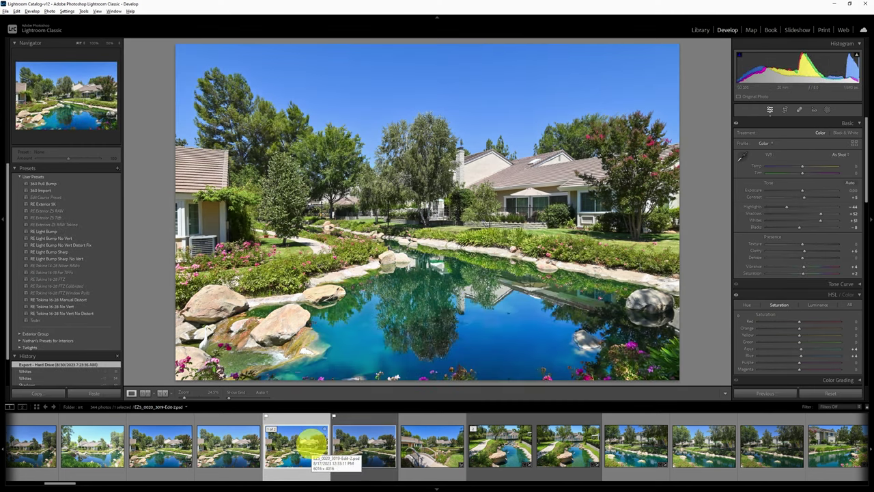
{"action": "key", "text": "f"}
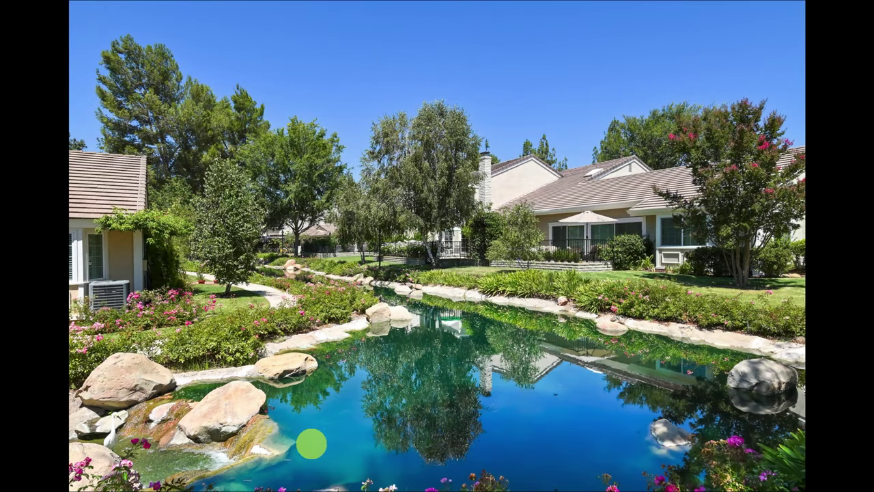
{"action": "left_click", "coordinate": [555, 421]}
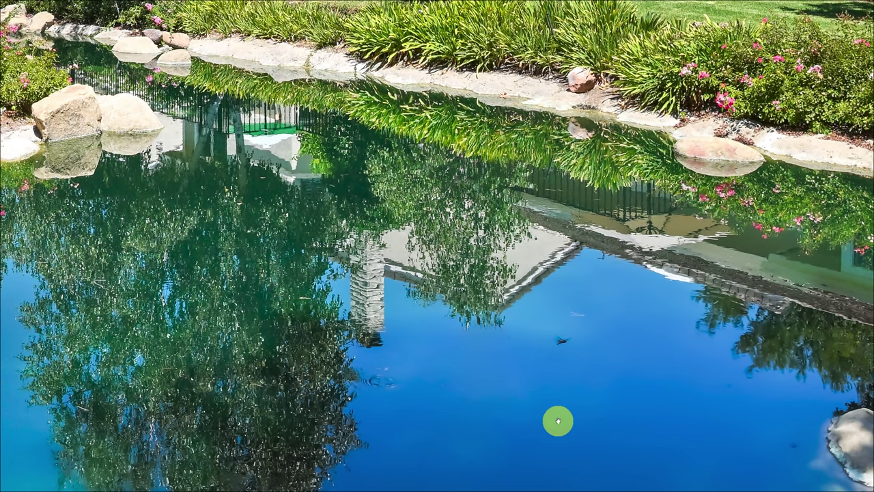
{"action": "left_click_drag", "start_coordinate": [558, 419], "coordinate": [483, 296]}
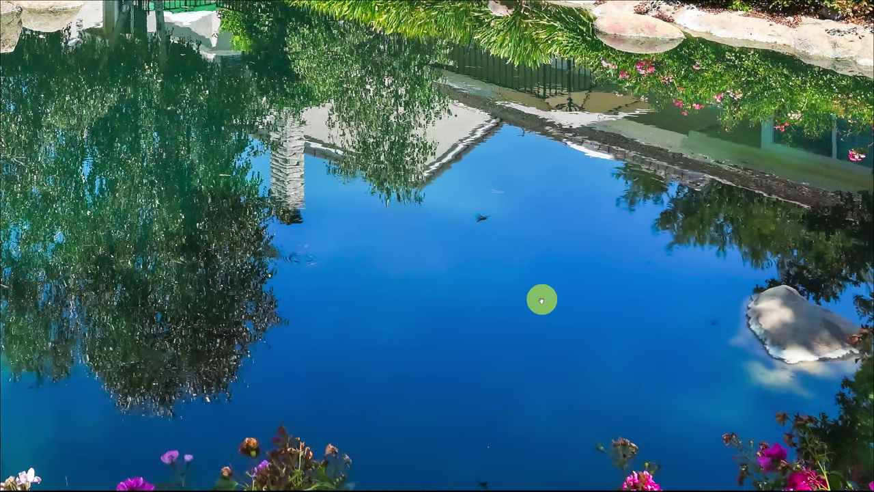
{"action": "left_click", "coordinate": [429, 277]}
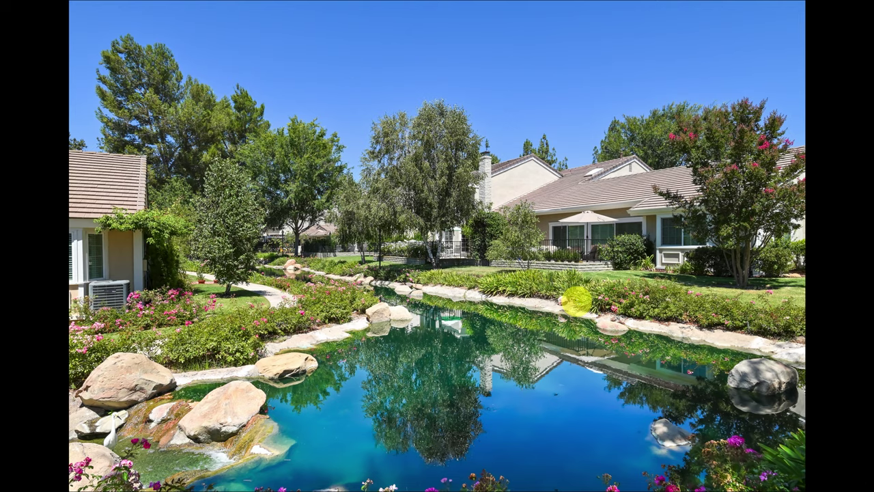
{"action": "key", "text": "Escape"}
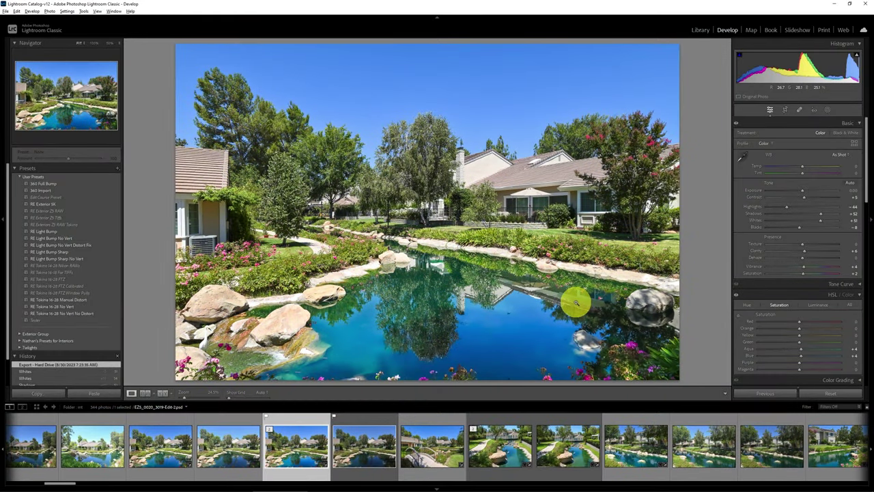
Step: Compare the original EZ5_0020_3019.TIF with its edited version, finishing on the original
{"action": "left_click", "coordinate": [366, 447]}
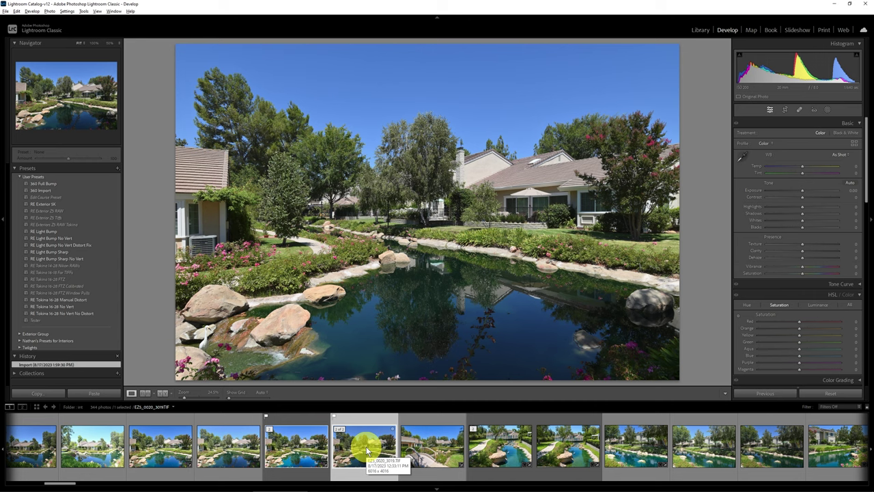
{"action": "left_click", "coordinate": [296, 448]}
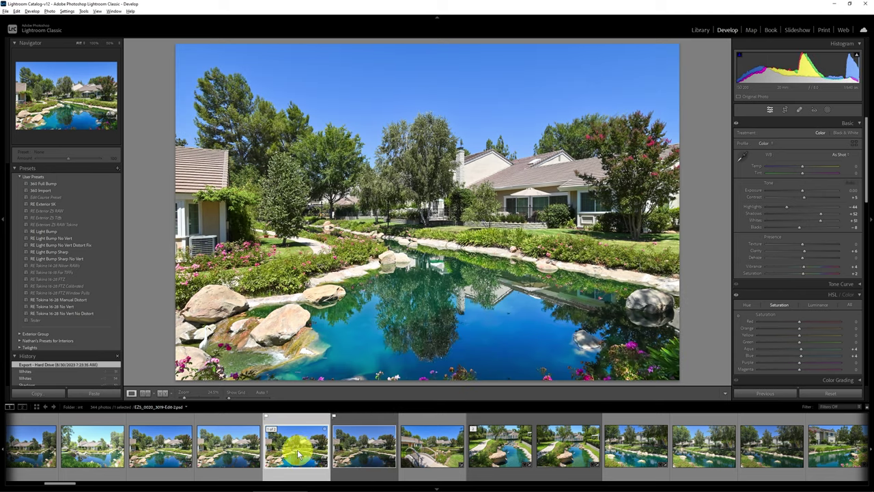
{"action": "left_click", "coordinate": [374, 448]}
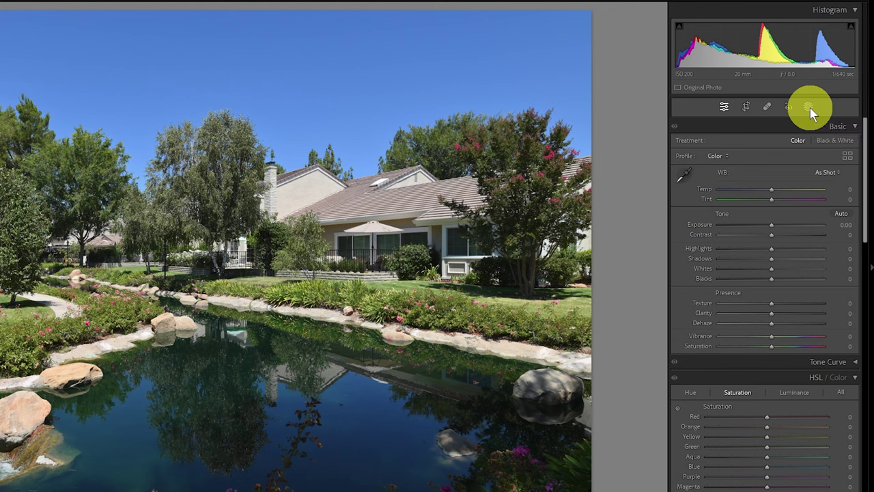
Step: Create a Luminance Range mask by sampling the dark pond water
{"action": "left_click", "coordinate": [809, 106]}
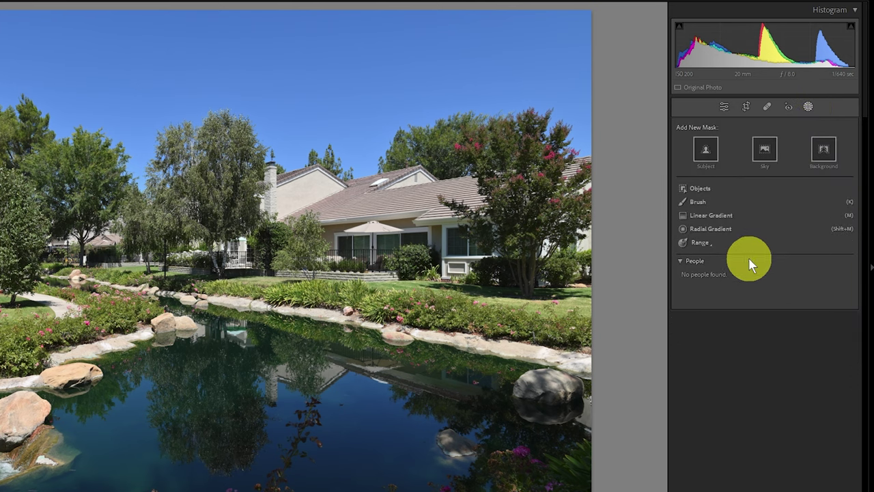
{"action": "left_click", "coordinate": [705, 246]}
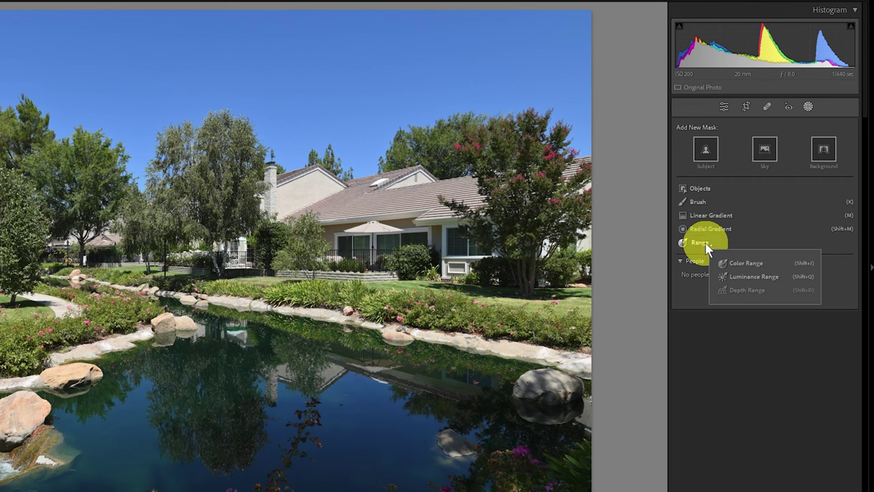
{"action": "left_click", "coordinate": [764, 277]}
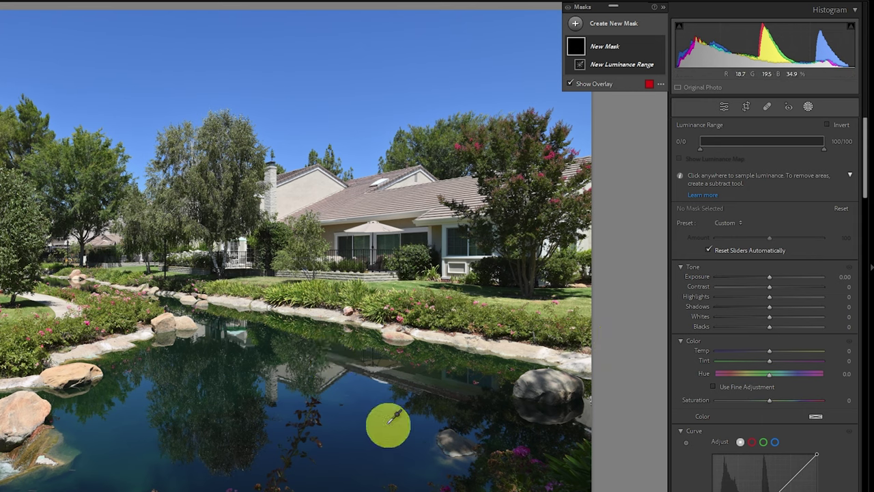
{"action": "mouse_move", "coordinate": [341, 387]}
{"action": "left_mouse_down"}
{"action": "mouse_move", "coordinate": [366, 410]}
{"action": "mouse_move", "coordinate": [392, 413]}
{"action": "left_mouse_up"}
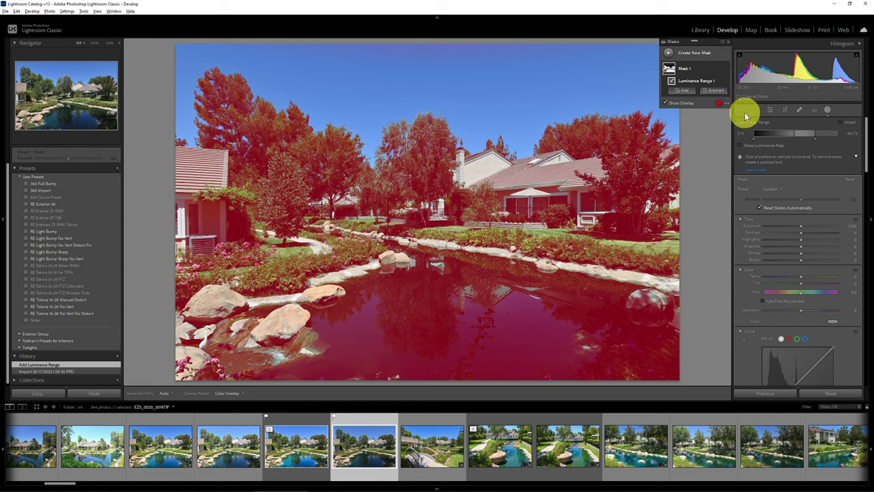
Step: Adjust the mask's luminance range and raise its exposure to about 1.3
{"action": "left_click_drag", "start_coordinate": [794, 138], "coordinate": [777, 134]}
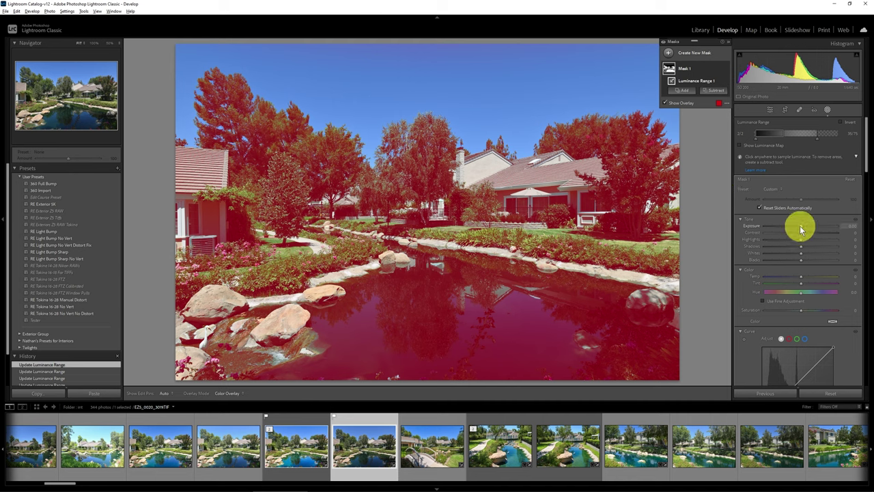
{"action": "left_click_drag", "start_coordinate": [802, 229], "coordinate": [812, 226]}
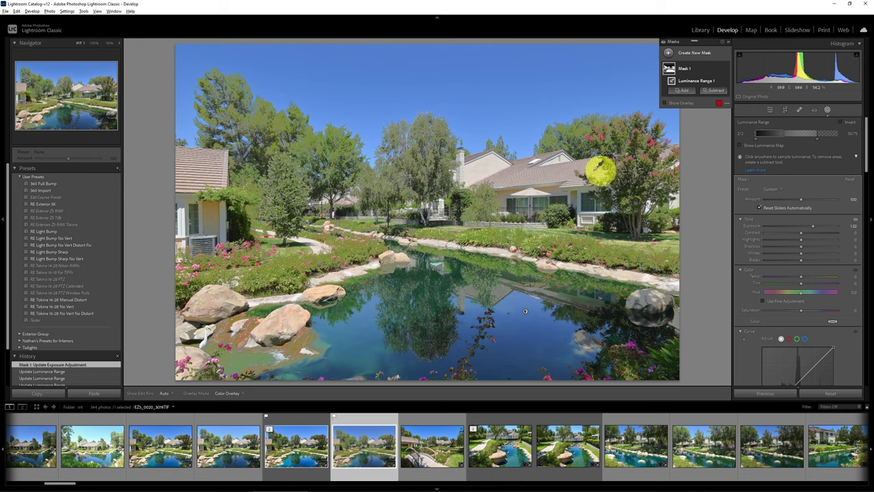
Step: Examine the pond's reflections in the mask-brightened photo at full screen
{"action": "key", "text": "shift+w"}
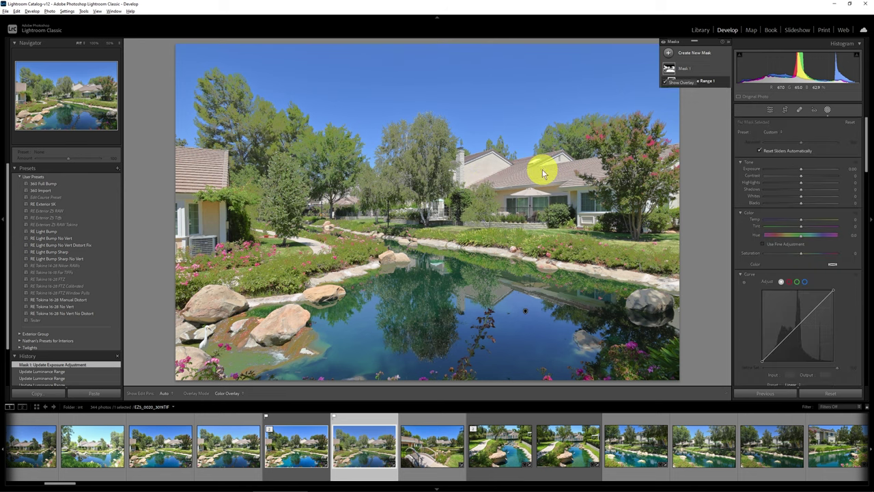
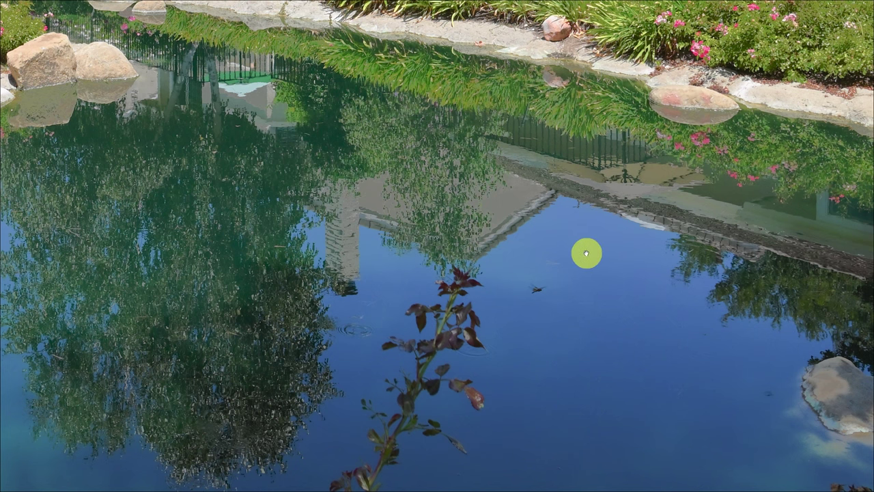
{"action": "key", "text": "Escape"}
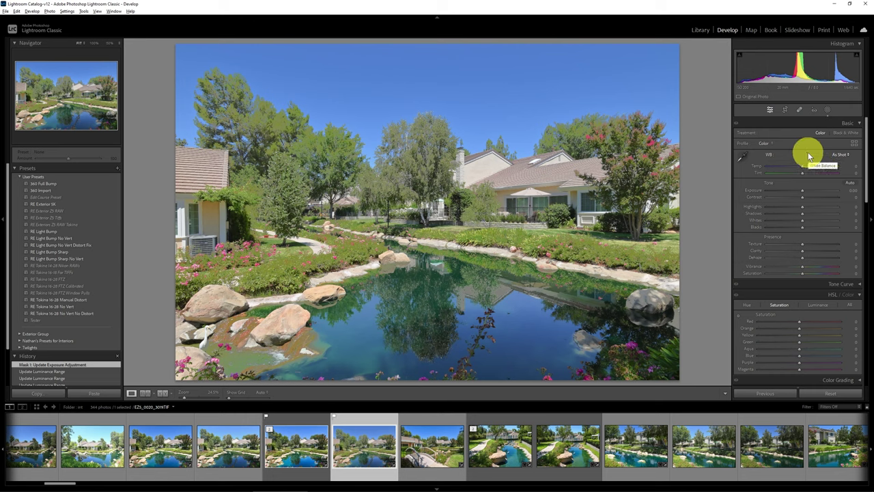
Step: Reselect Mask 1 and show the options for subtracting from it
{"action": "left_click", "coordinate": [827, 109]}
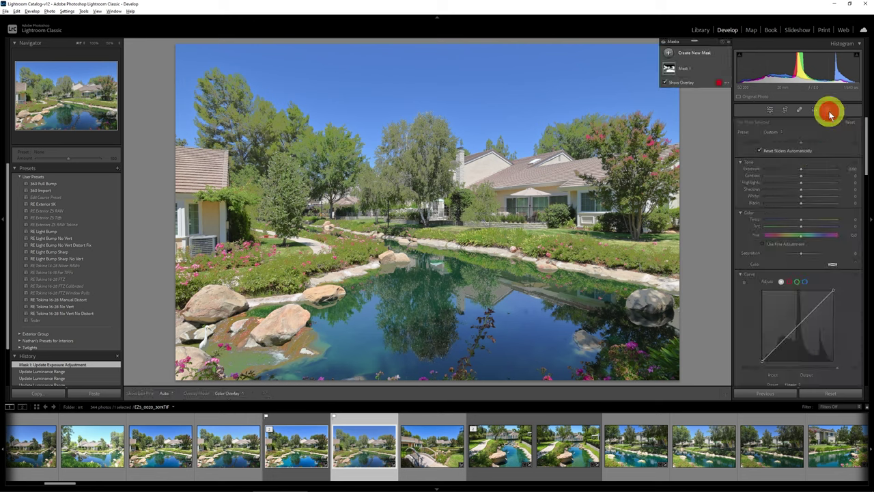
{"action": "left_click", "coordinate": [689, 69]}
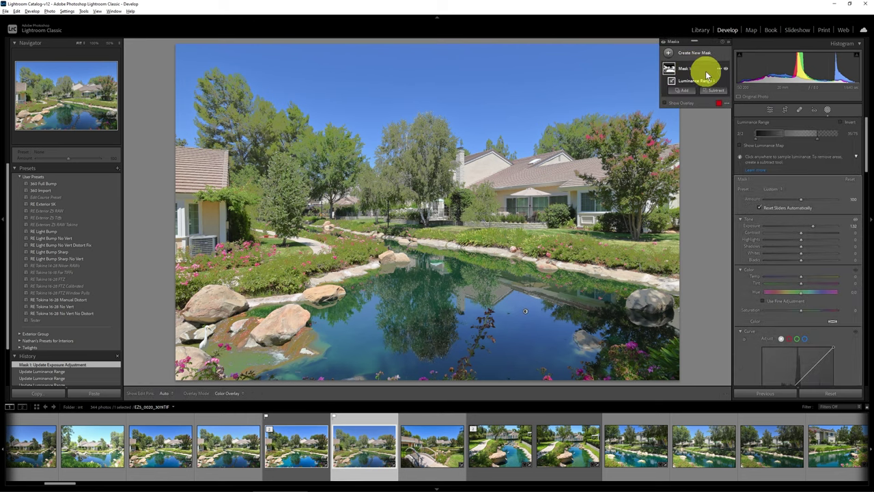
{"action": "left_click", "coordinate": [715, 92]}
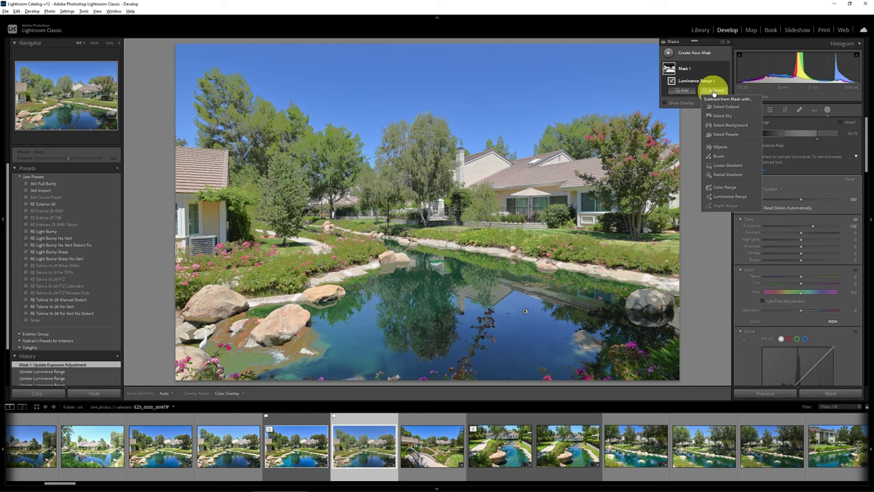
Step: Revert the photo to its Import state in the edit history
{"action": "scroll", "coordinate": [57, 343], "scroll_direction": "down", "scroll_amount": 2}
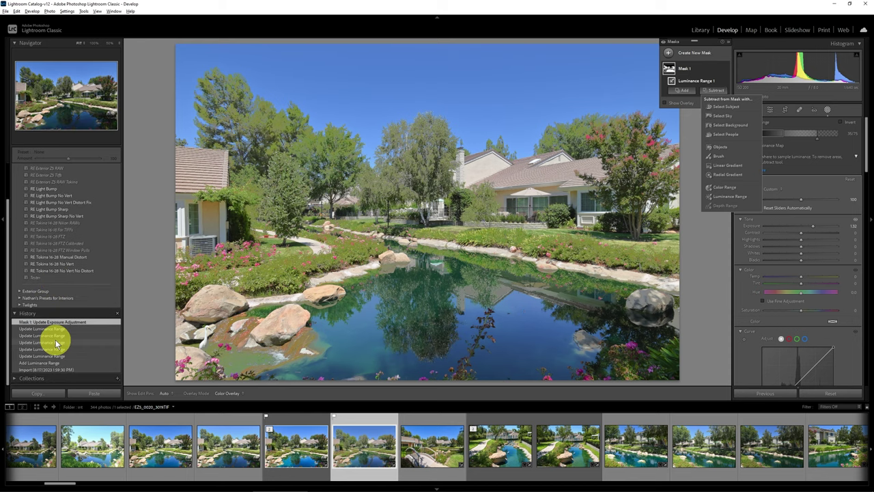
{"action": "left_click", "coordinate": [51, 369]}
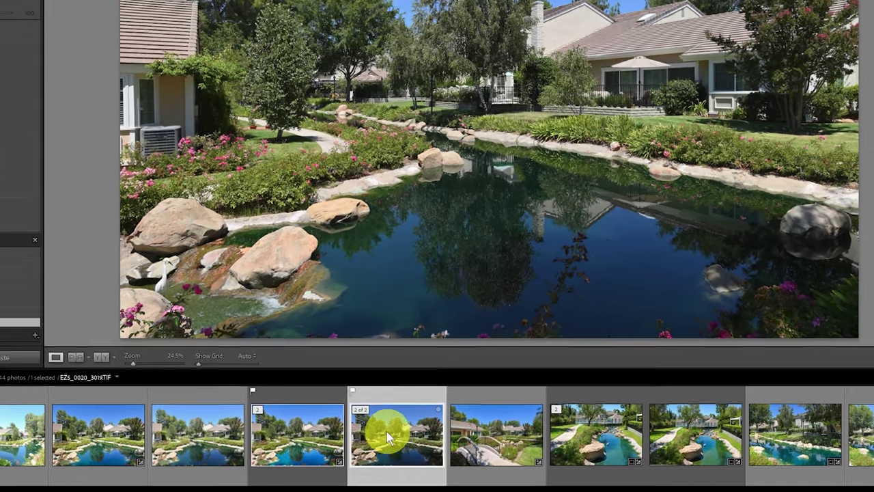
Step: Send EZ5_0020_3019.TIF to Adobe Photoshop 2023 for editing
{"action": "right_click", "coordinate": [387, 432]}
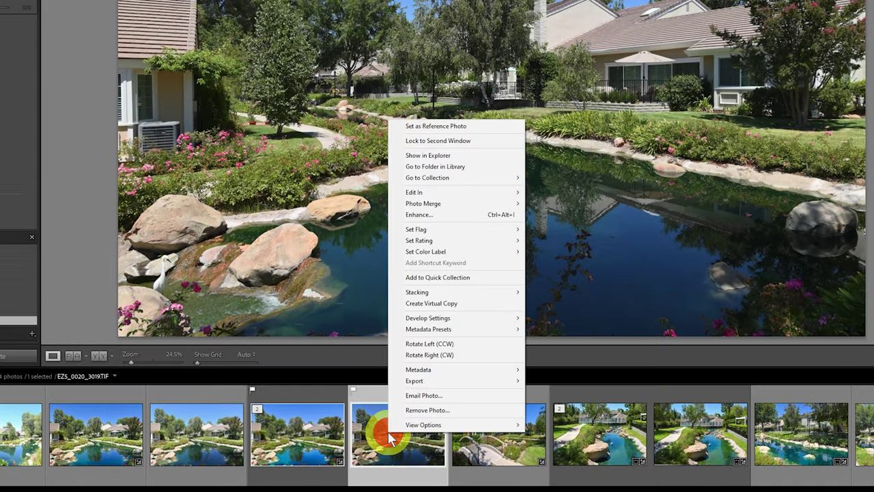
{"action": "left_click", "coordinate": [457, 194]}
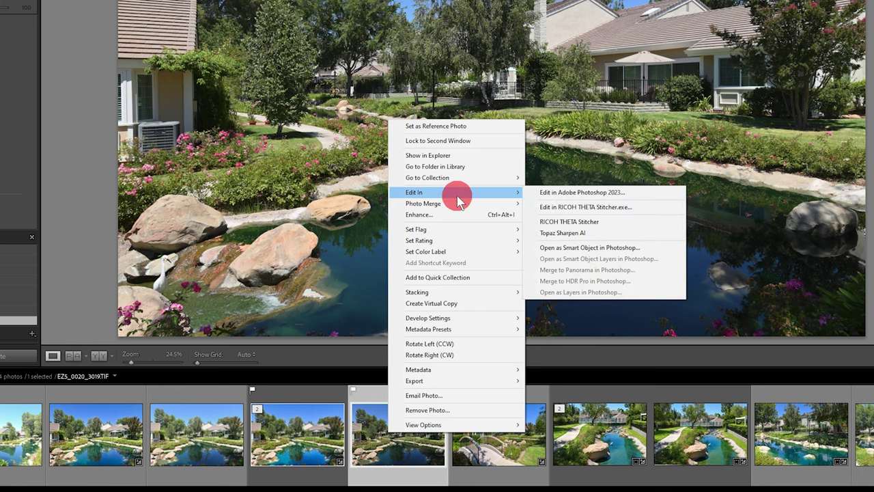
{"action": "left_click", "coordinate": [590, 193]}
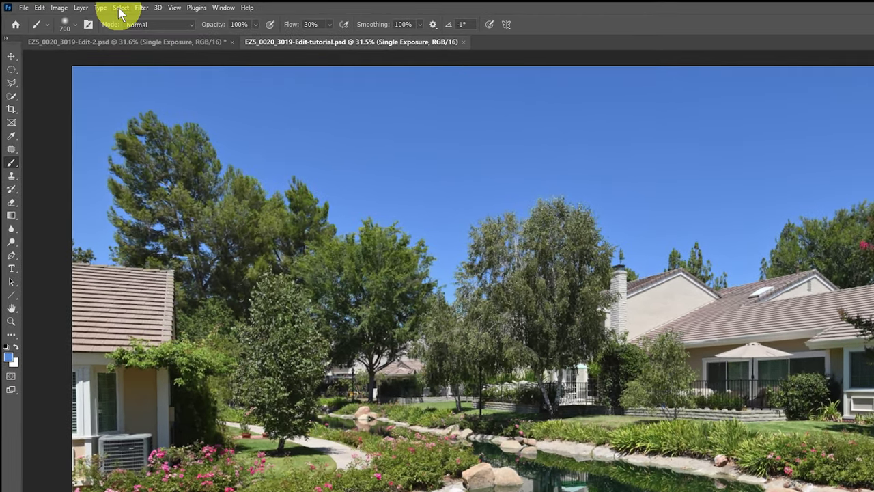
Step: Start a Color Range selection and set it to select Shadows
{"action": "left_click", "coordinate": [120, 8]}
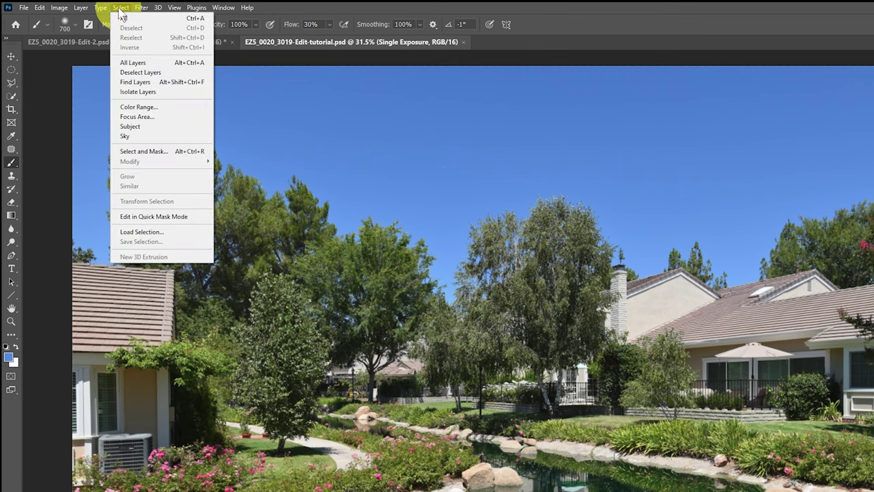
{"action": "left_click", "coordinate": [153, 108]}
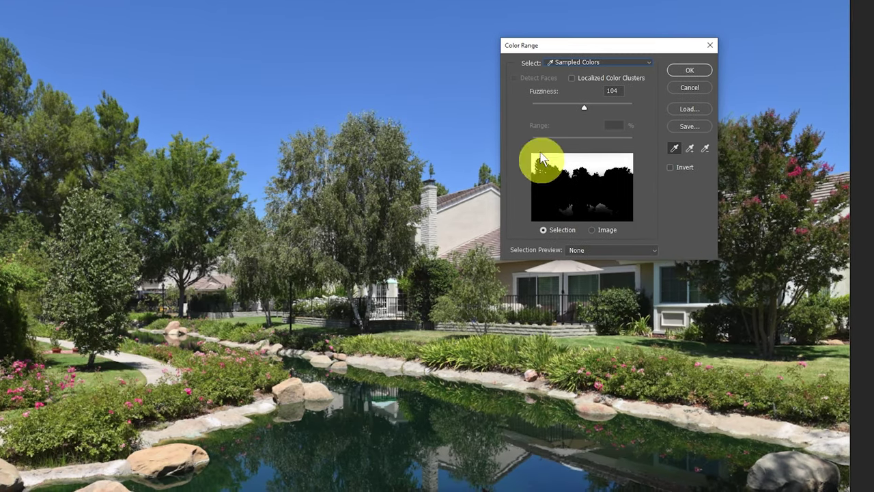
{"action": "left_click_drag", "start_coordinate": [609, 43], "coordinate": [563, 43]}
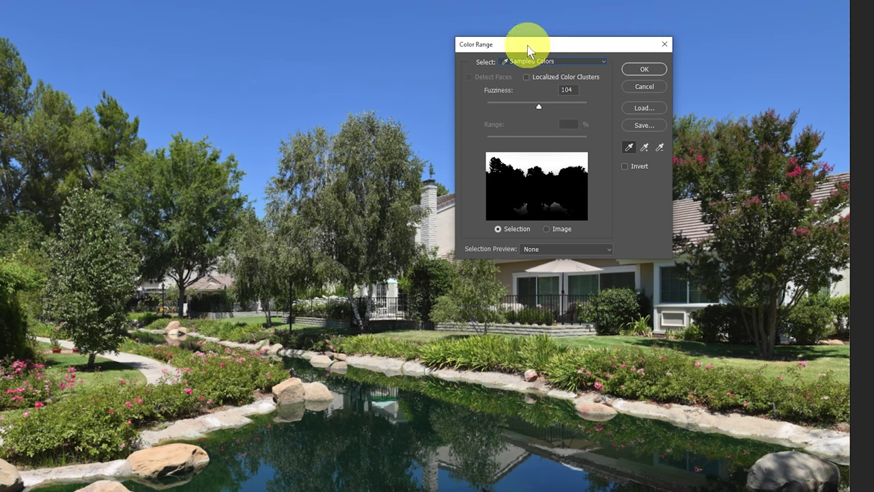
{"action": "left_click_drag", "start_coordinate": [526, 39], "coordinate": [545, 44]}
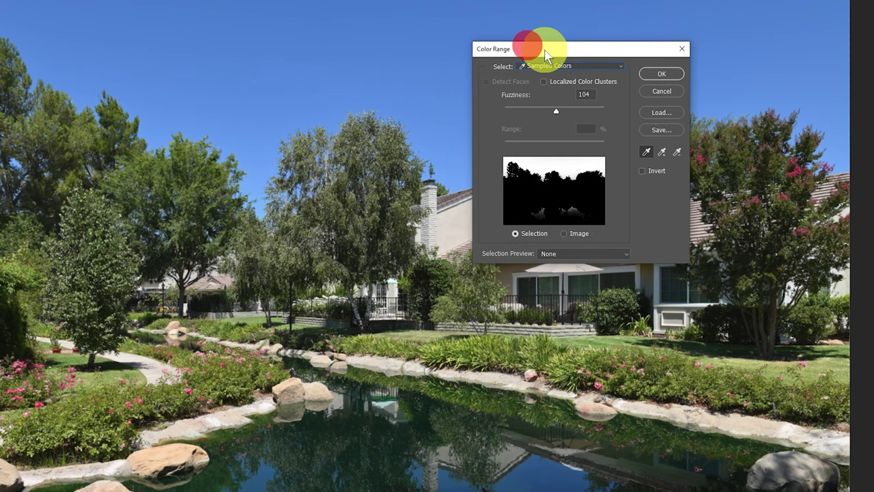
{"action": "left_click", "coordinate": [577, 68]}
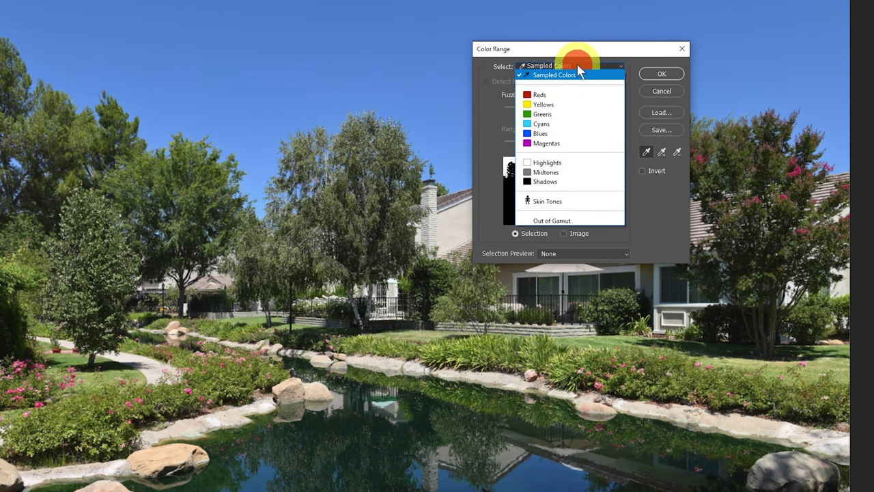
{"action": "left_click", "coordinate": [559, 181]}
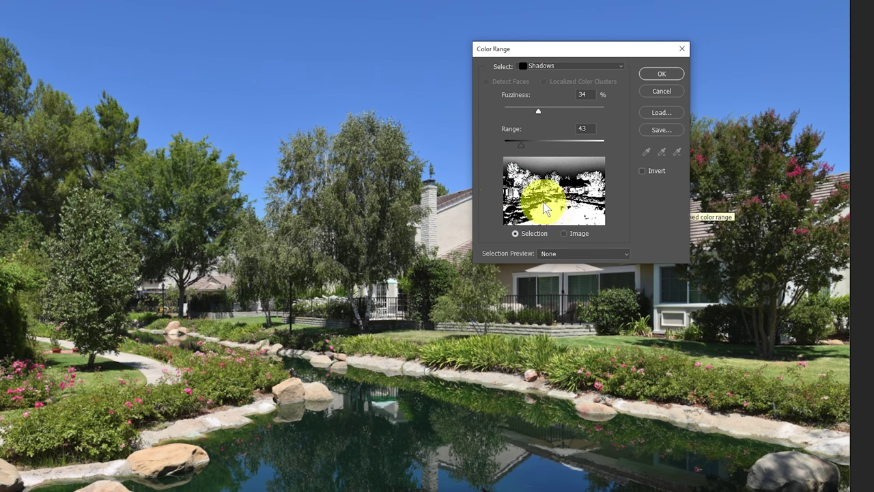
Step: Preview the shadow selection on the image as a Quick Mask, and switch the selection preview to Grayscale
{"action": "left_click", "coordinate": [570, 258]}
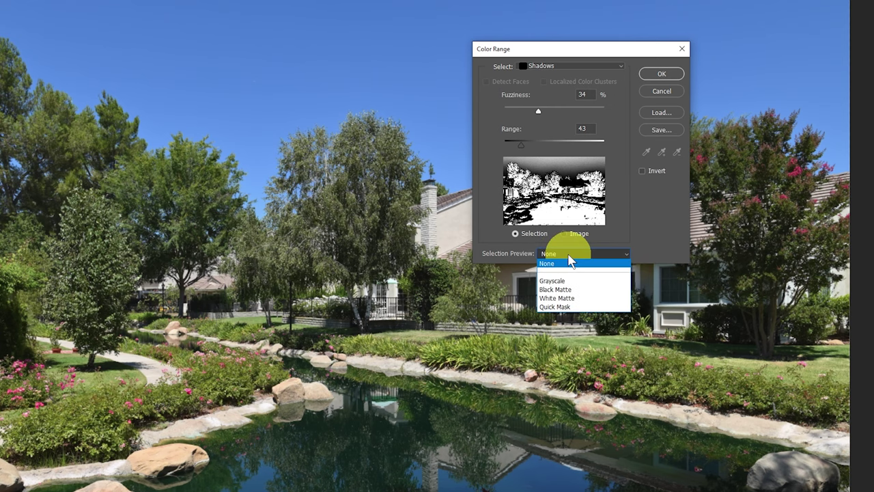
{"action": "left_click", "coordinate": [567, 307]}
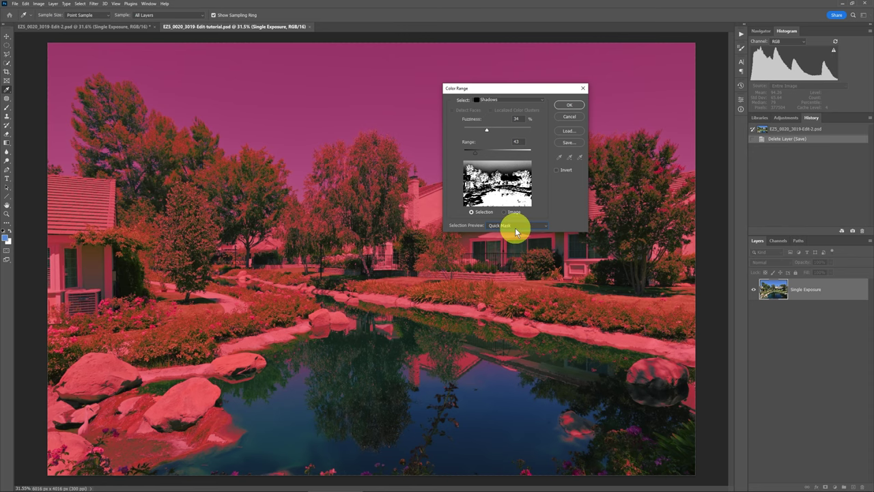
{"action": "left_click", "coordinate": [515, 226]}
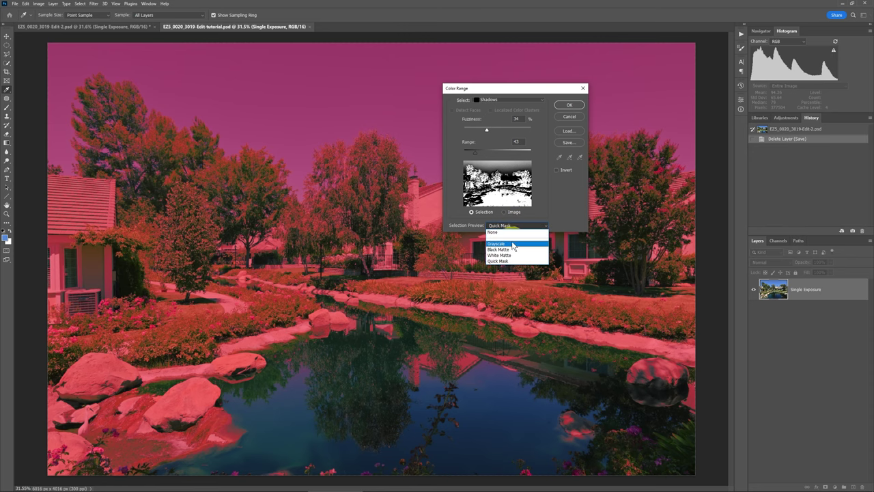
{"action": "left_click", "coordinate": [512, 243]}
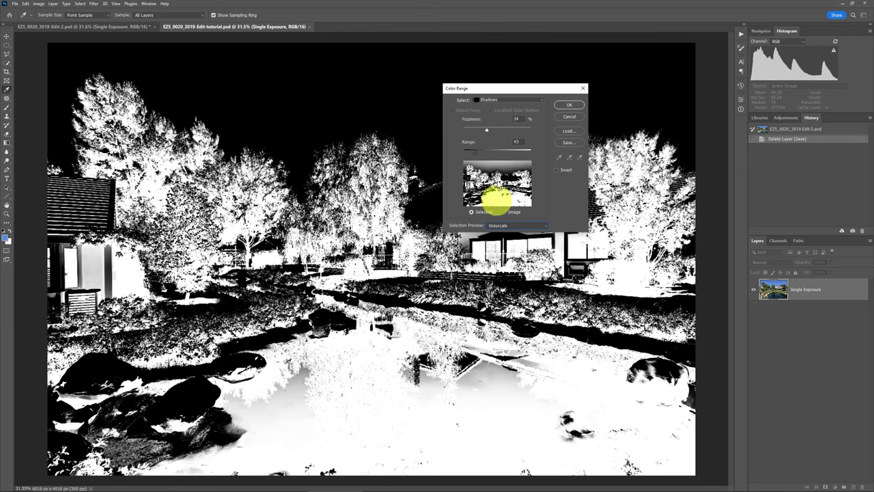
Step: Try a Fuzziness of 0% and a Range of 55 for the shadow selection
{"action": "left_click_drag", "start_coordinate": [486, 131], "coordinate": [462, 130]}
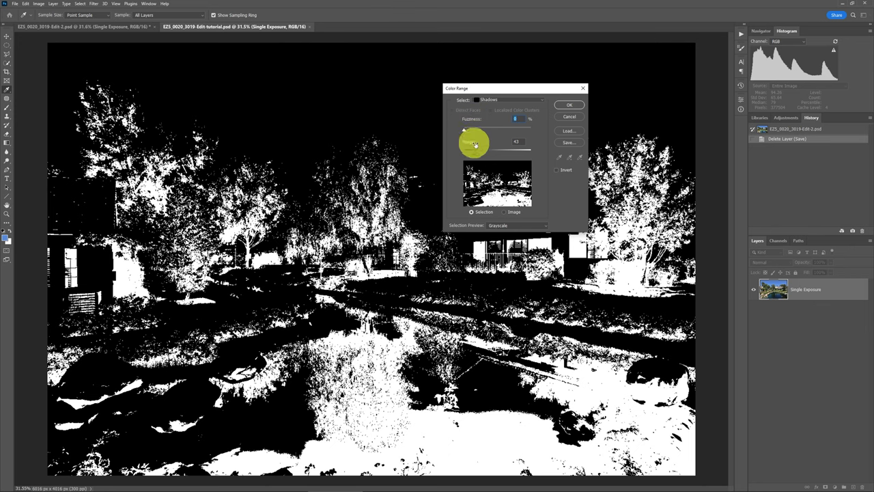
{"action": "mouse_move", "coordinate": [476, 153]}
{"action": "left_mouse_down"}
{"action": "mouse_move", "coordinate": [462, 153]}
{"action": "mouse_move", "coordinate": [479, 153]}
{"action": "left_mouse_up"}
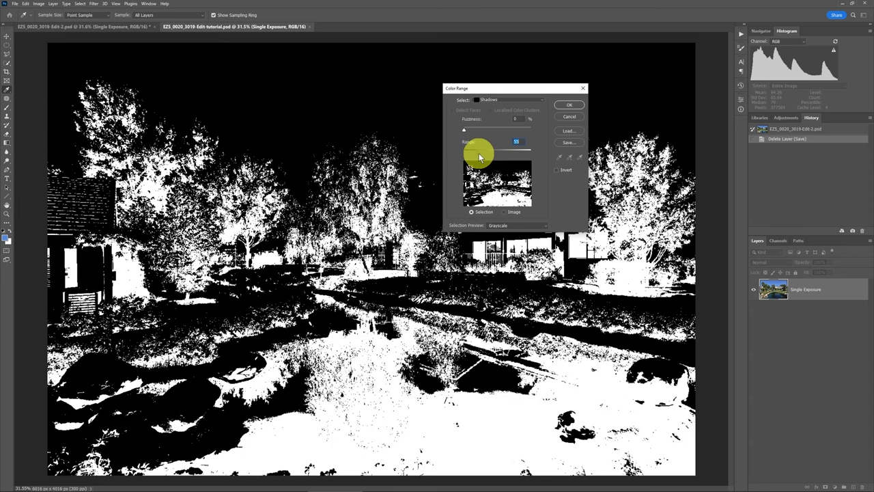
Step: Check the original photo in the dialog thumbnail and on the canvas, and return to the Selection thumbnail and Grayscale preview
{"action": "left_click", "coordinate": [503, 212]}
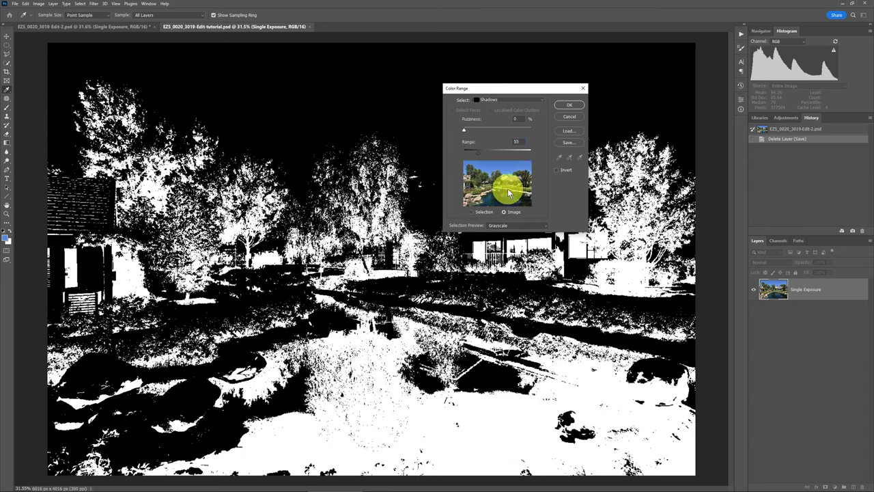
{"action": "left_click", "coordinate": [470, 212]}
{"action": "left_click", "coordinate": [503, 230]}
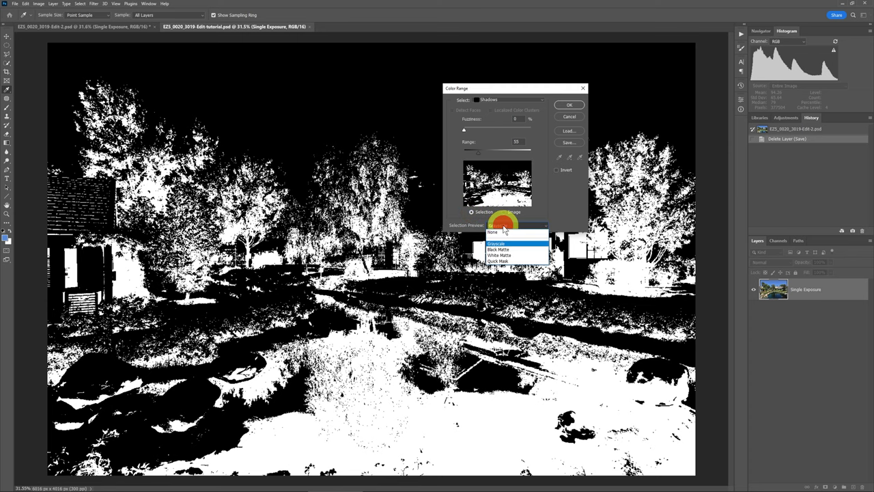
{"action": "left_click", "coordinate": [505, 233]}
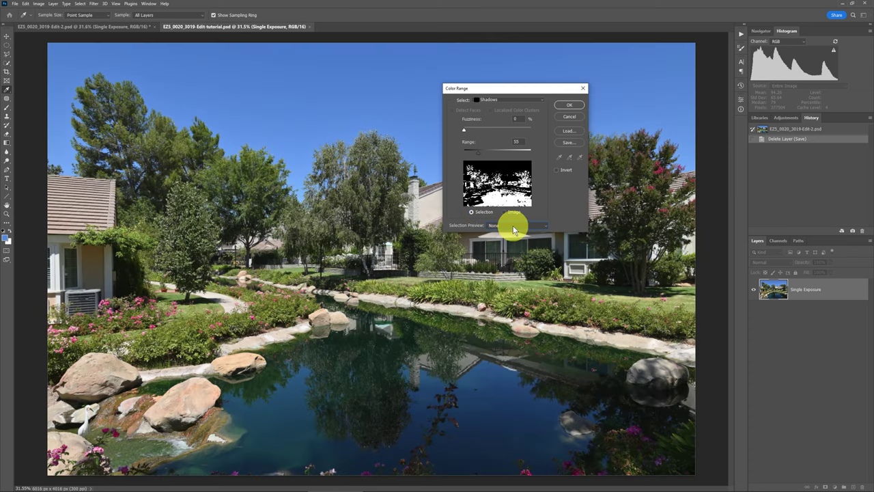
{"action": "left_click", "coordinate": [513, 226]}
{"action": "left_click", "coordinate": [512, 243]}
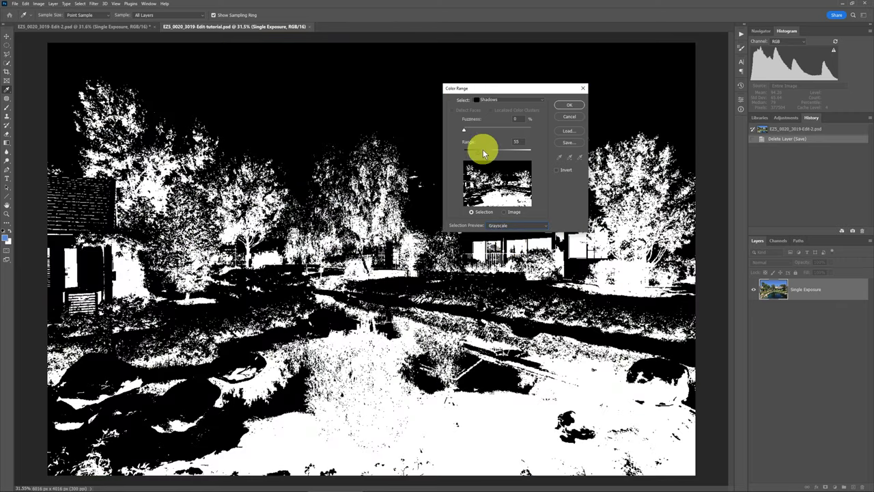
Step: Set the shadow selection's Fuzziness to 25% and Range to 62, and create the selection
{"action": "left_click_drag", "start_coordinate": [479, 152], "coordinate": [482, 130]}
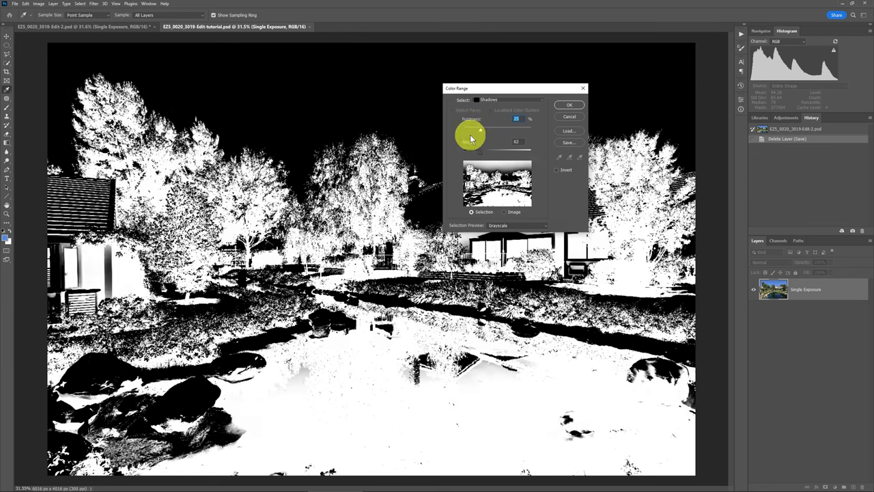
{"action": "left_click", "coordinate": [570, 109]}
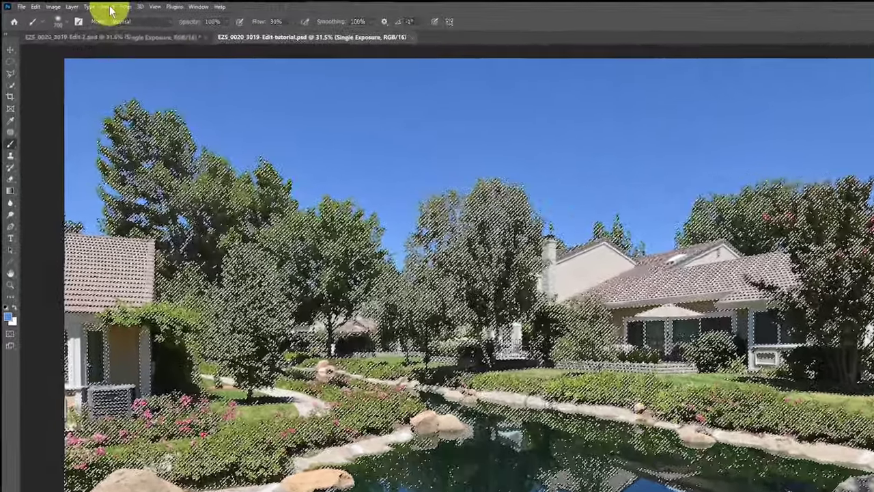
Step: Feather the shadow selection with a radius of 50 pixels
{"action": "left_click", "coordinate": [80, 5]}
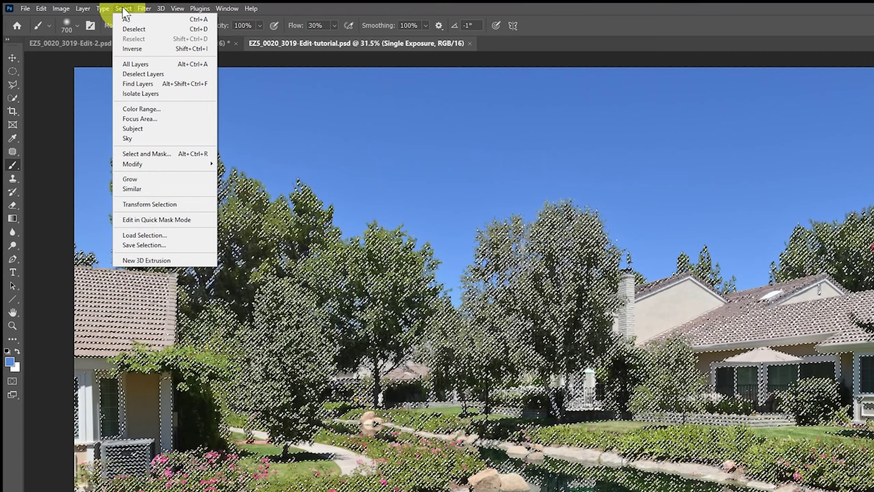
{"action": "left_click", "coordinate": [166, 164]}
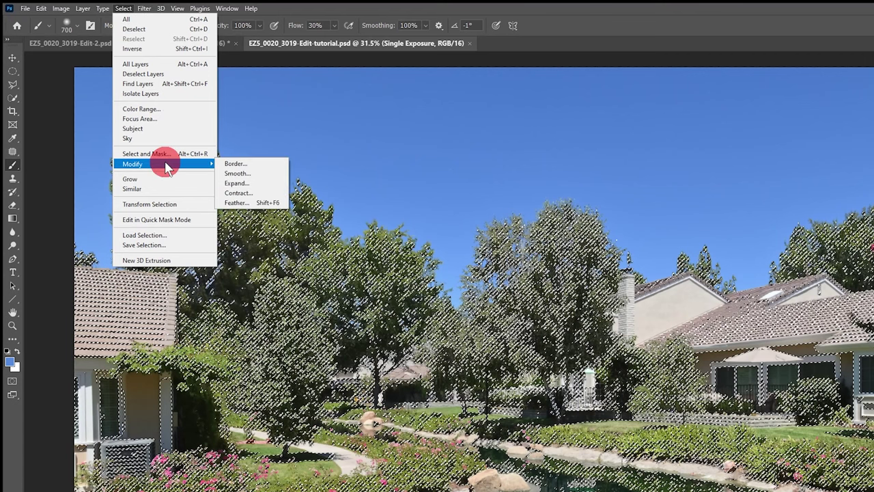
{"action": "left_click", "coordinate": [250, 204]}
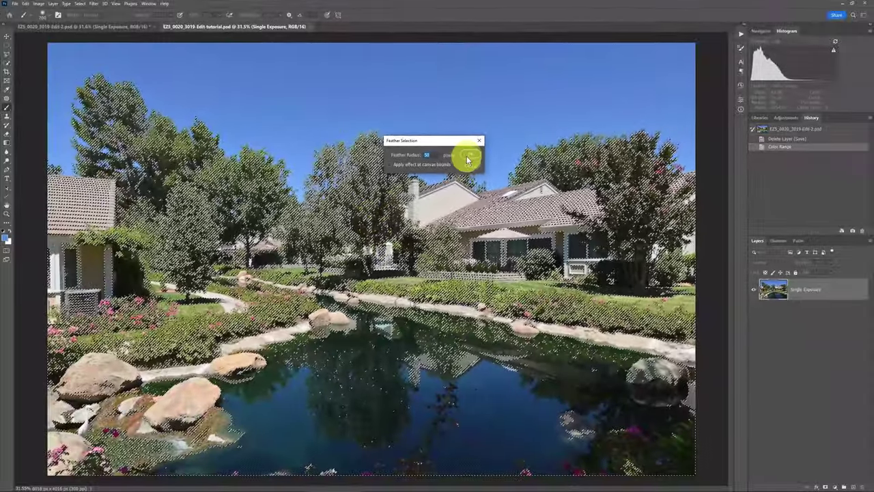
{"action": "left_click", "coordinate": [467, 155]}
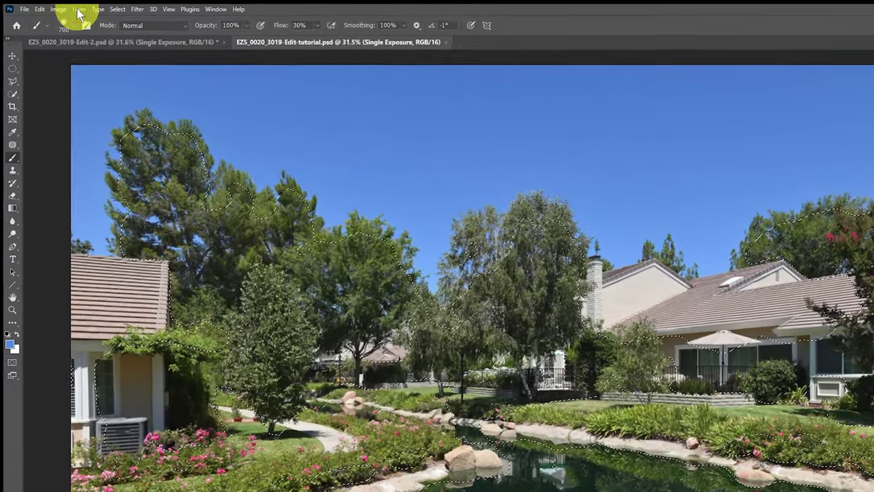
Step: Add a Brightness/Contrast adjustment layer masked by the feathered shadow selection, keeping the default layer settings
{"action": "left_click", "coordinate": [53, 4]}
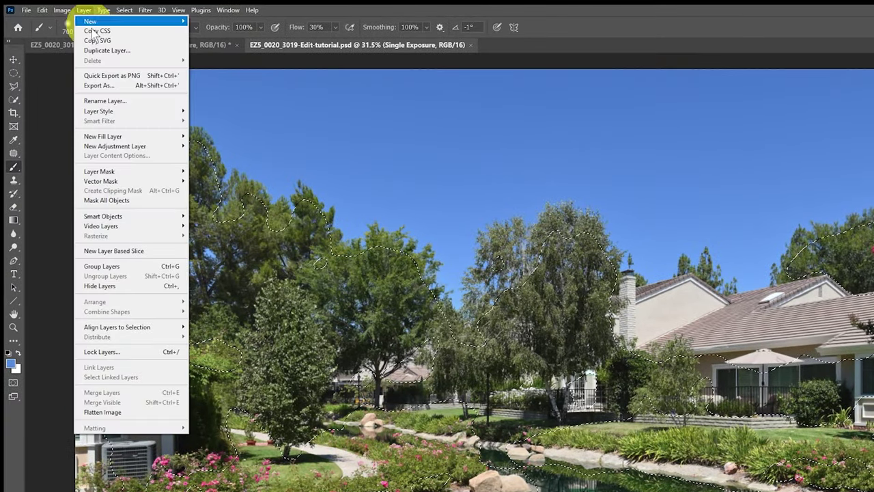
{"action": "left_click", "coordinate": [143, 147]}
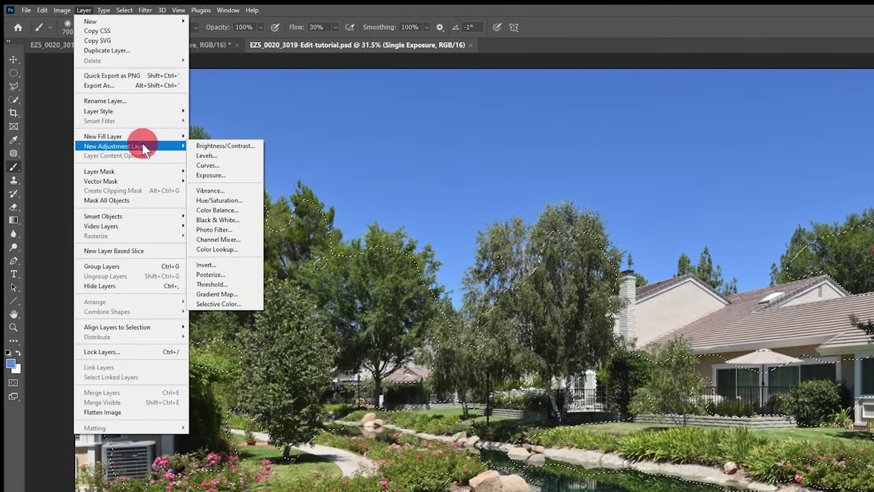
{"action": "left_click", "coordinate": [209, 147]}
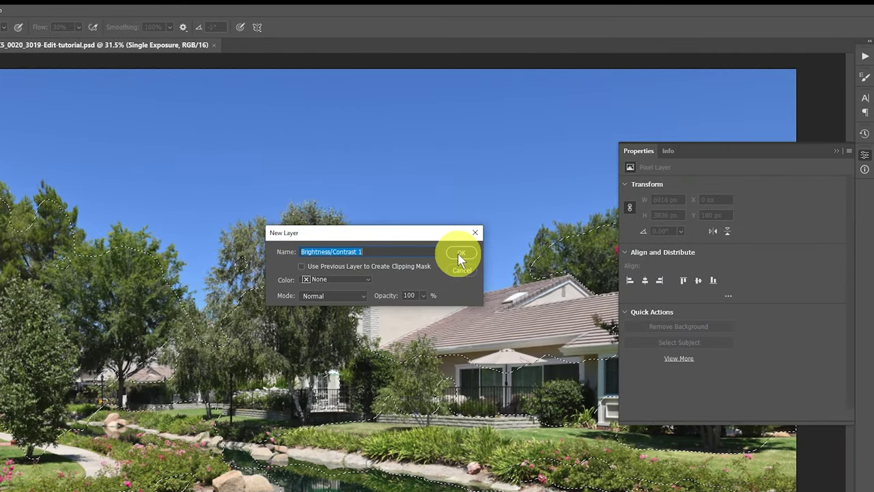
{"action": "left_click", "coordinate": [460, 256]}
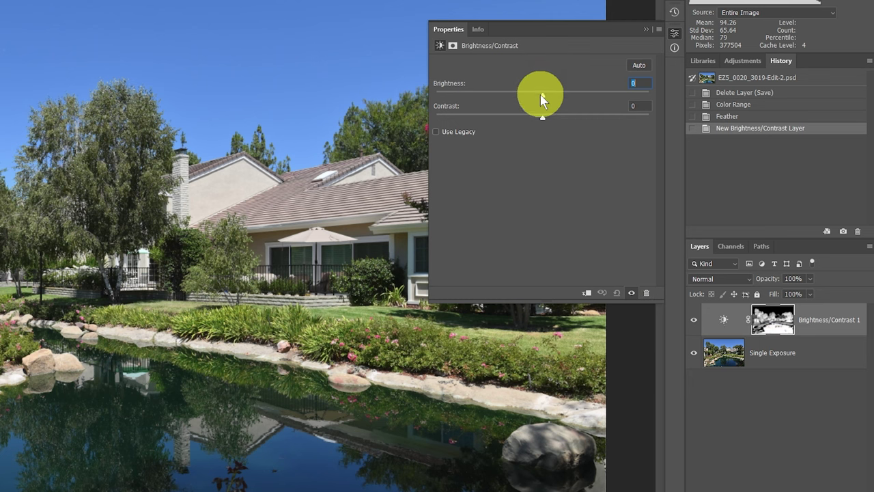
Step: Raise the adjustment layer's Brightness to about 118 and put its properties away
{"action": "left_click_drag", "start_coordinate": [544, 99], "coordinate": [611, 99]}
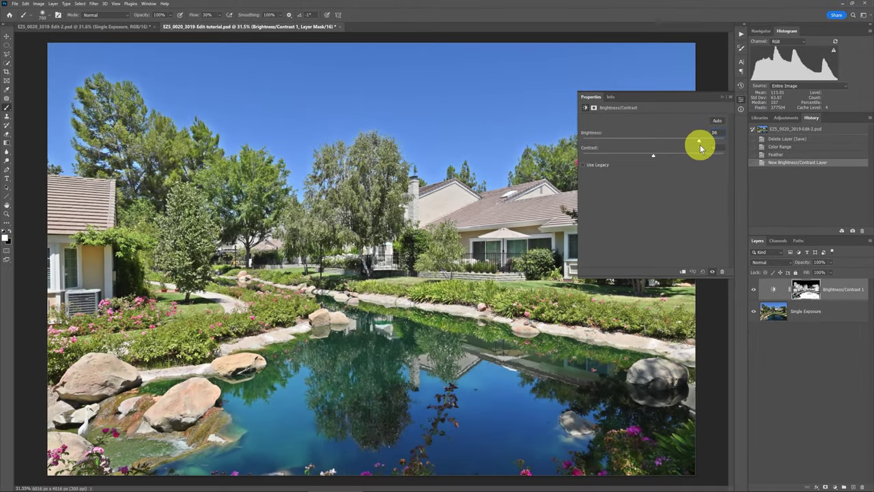
{"action": "left_click_drag", "start_coordinate": [700, 148], "coordinate": [710, 151]}
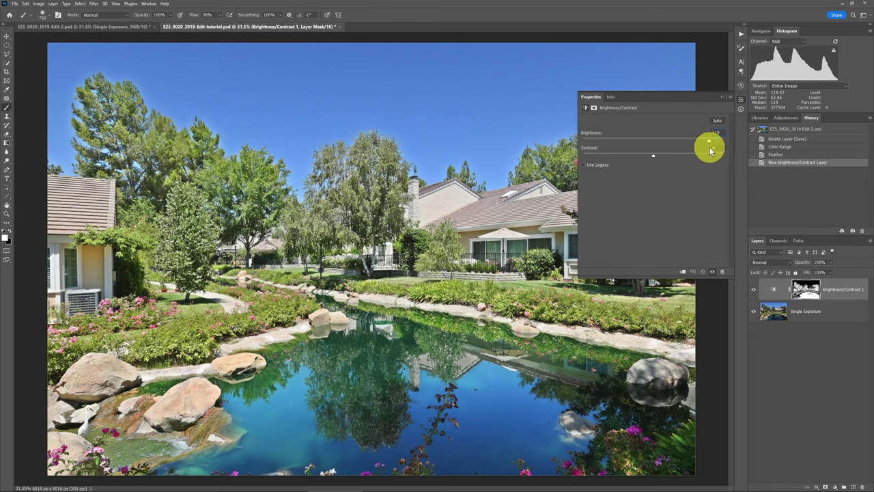
{"action": "left_click_drag", "start_coordinate": [711, 151], "coordinate": [710, 151]}
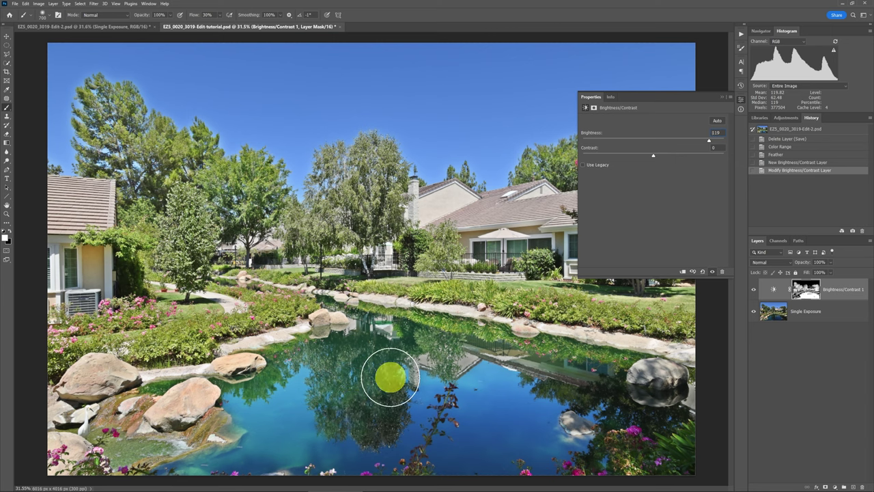
{"action": "left_click", "coordinate": [711, 143]}
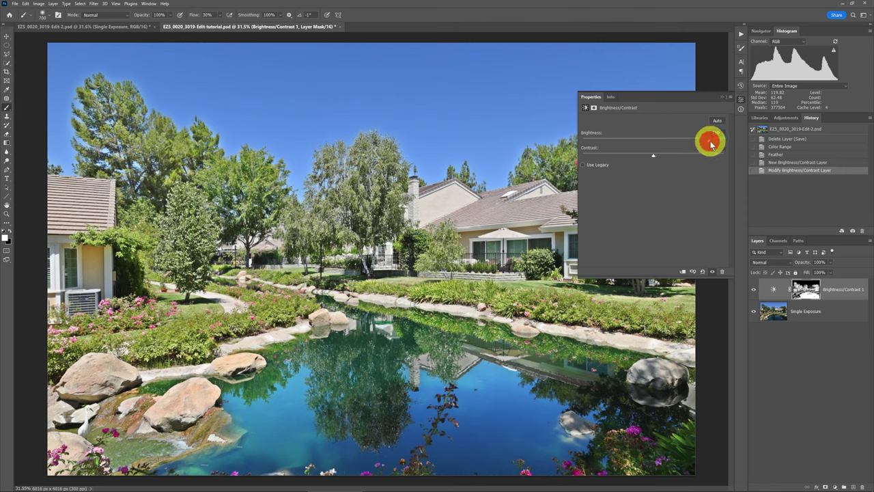
{"action": "key", "text": "Down"}
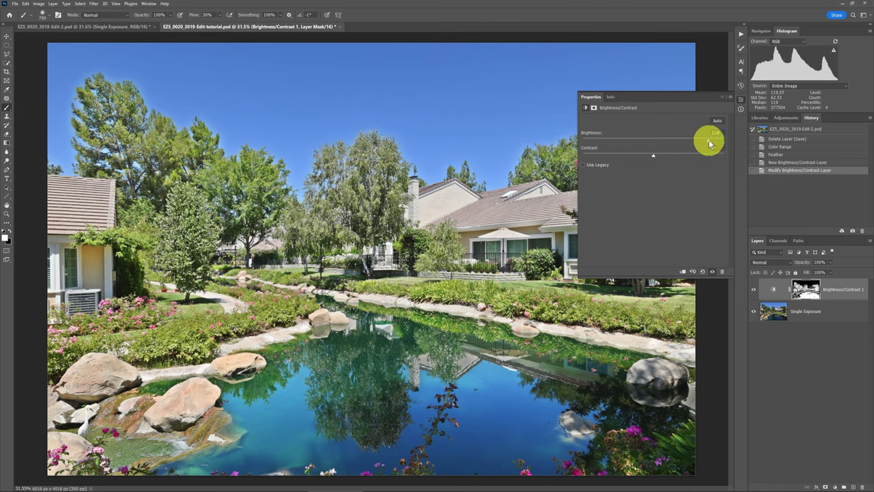
{"action": "left_click", "coordinate": [722, 98]}
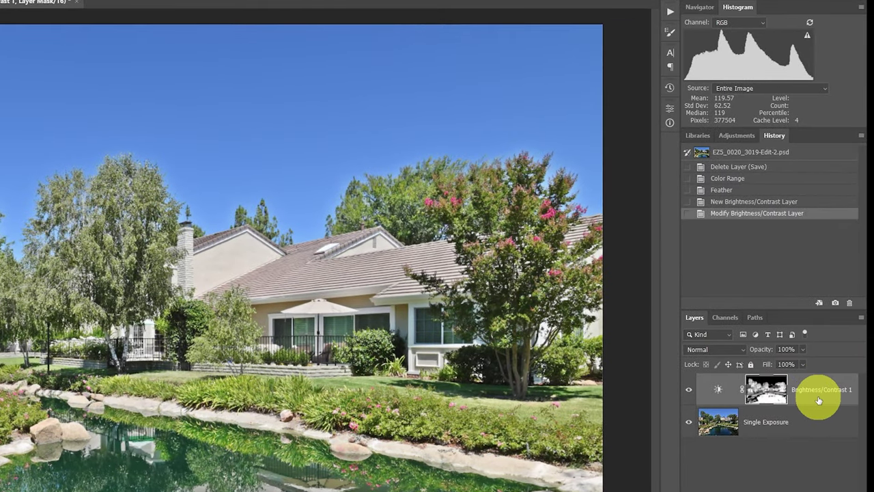
Step: Group the Brightness/Contrast adjustment layer into a new group named "Lume grp"
{"action": "right_click", "coordinate": [819, 400]}
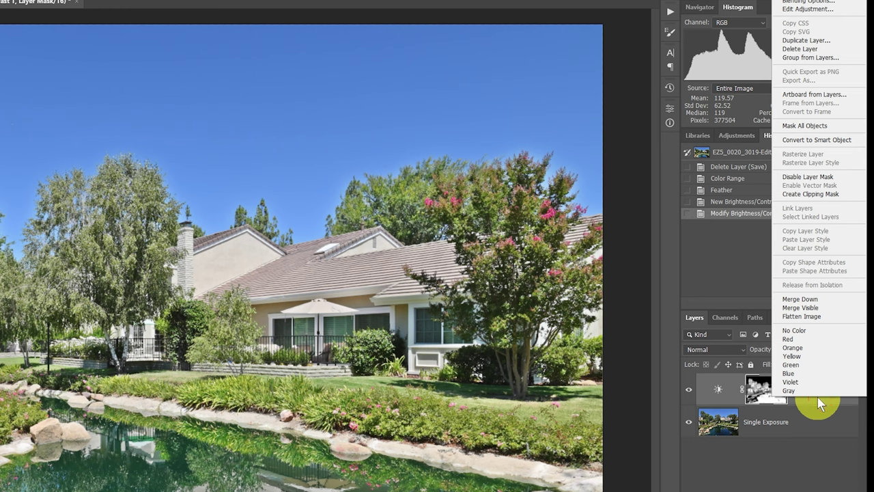
{"action": "left_click", "coordinate": [798, 58]}
{"action": "type", "text": "Lume grp"}
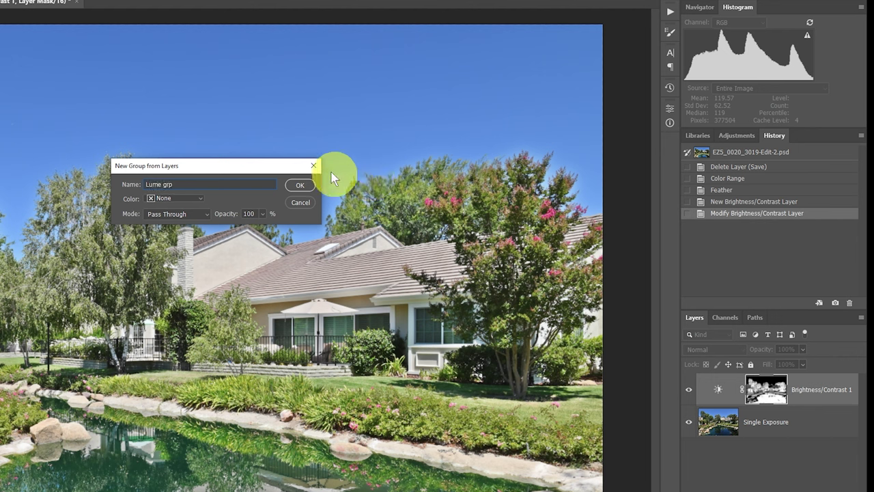
{"action": "left_click", "coordinate": [299, 185]}
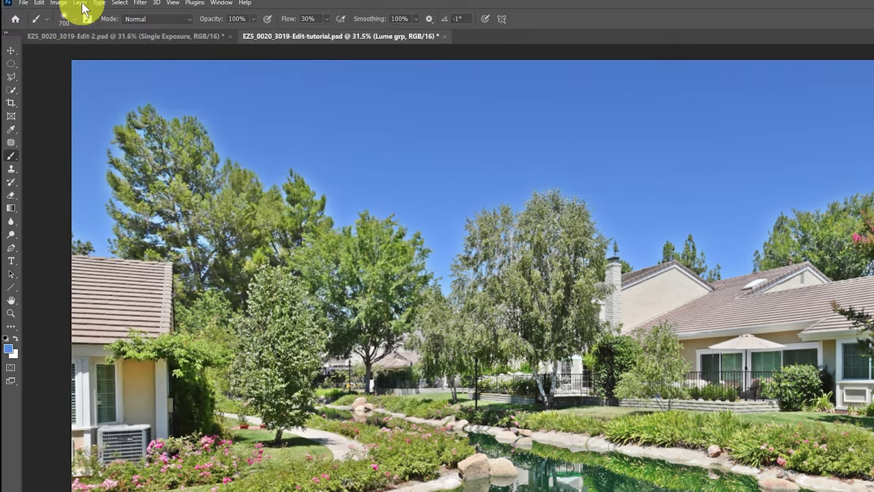
Step: Add a Reveal All layer mask to the Lume grp group
{"action": "left_click", "coordinate": [83, 4]}
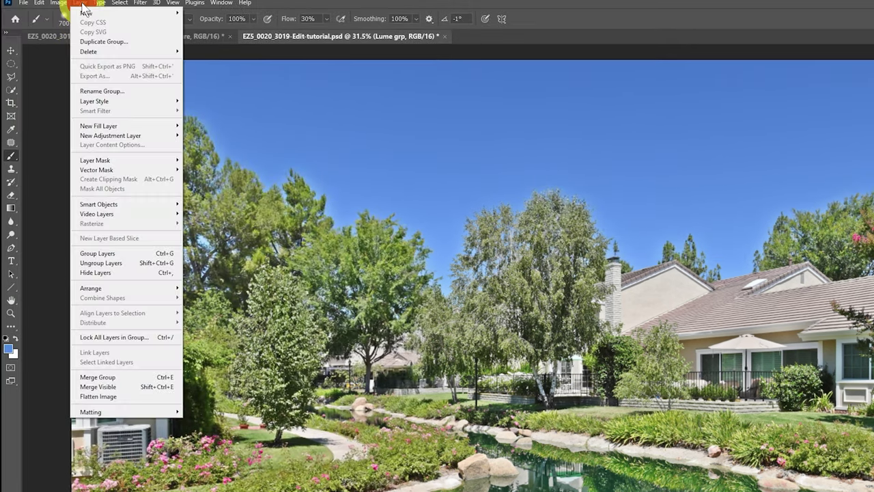
{"action": "left_click", "coordinate": [116, 157]}
{"action": "left_click", "coordinate": [212, 160]}
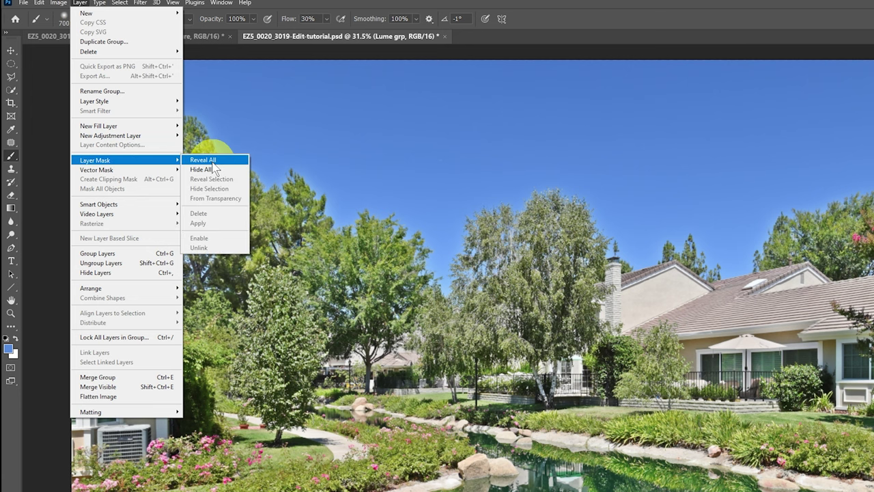
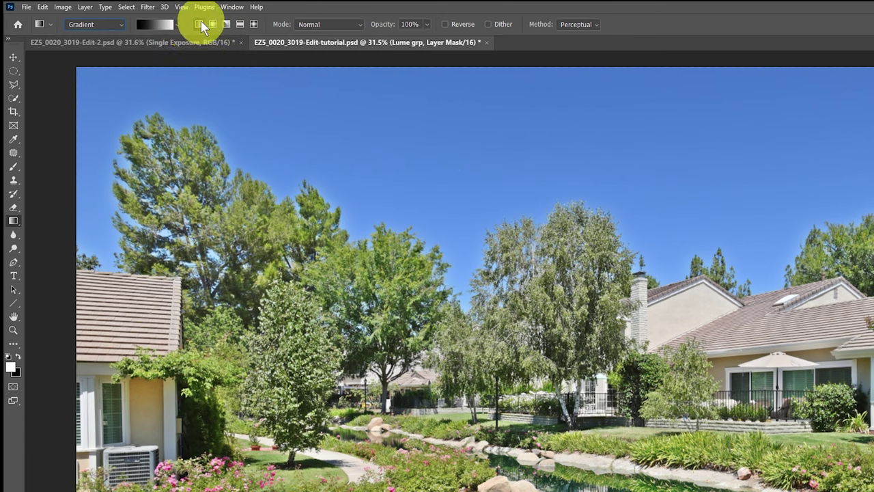
Step: Choose the black-to-white preset from the Basics gradients for the Gradient tool
{"action": "left_click", "coordinate": [157, 26]}
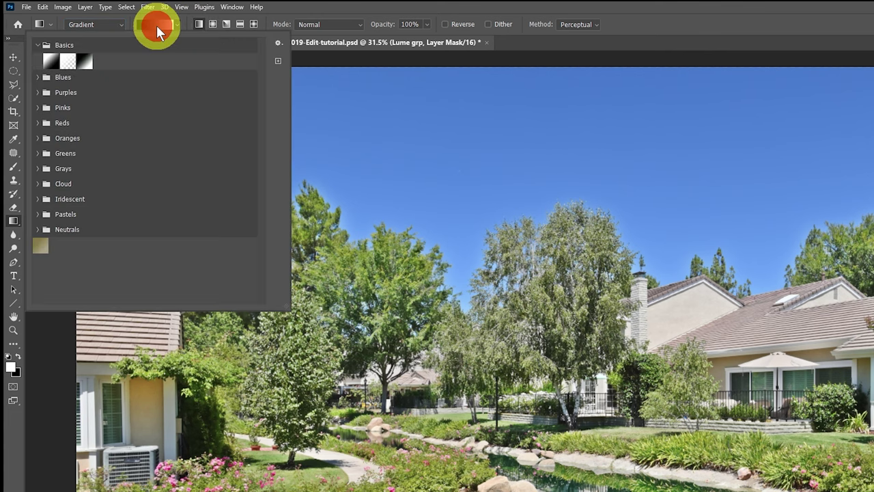
{"action": "left_click", "coordinate": [38, 45]}
{"action": "left_click", "coordinate": [38, 48]}
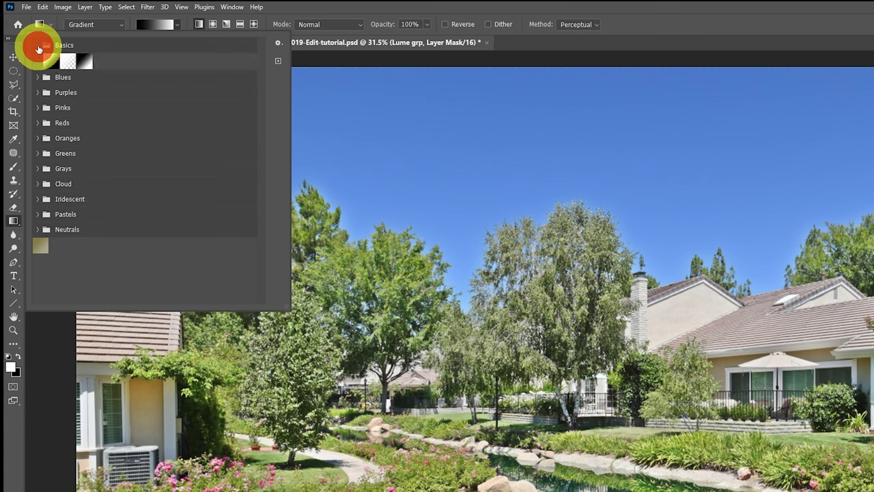
{"action": "left_click", "coordinate": [86, 63]}
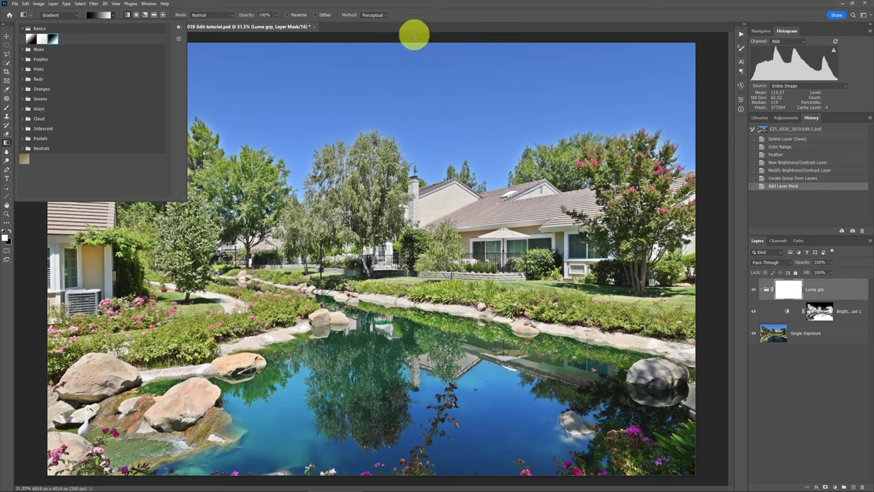
Step: Draw a vertical black-to-white gradient on the Lume grp mask from the fence line to the pond's far edge and check its mask overlay
{"action": "left_click", "coordinate": [414, 24]}
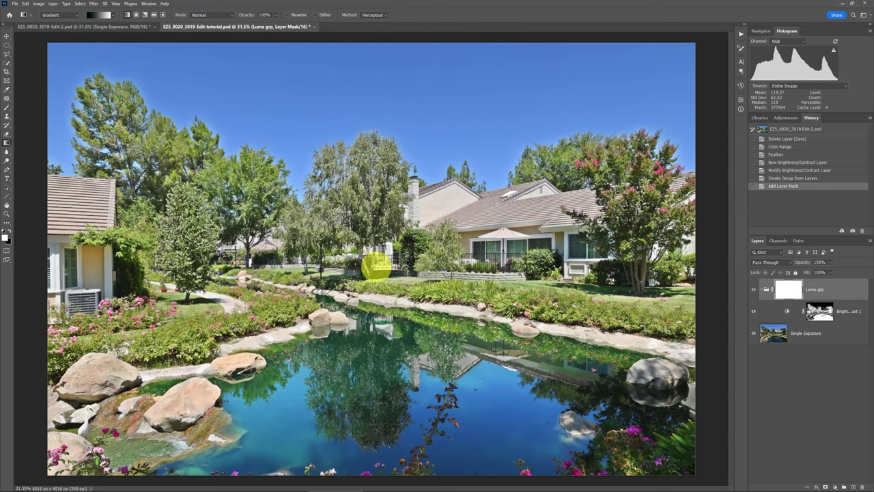
{"action": "left_click_drag", "start_coordinate": [372, 250], "coordinate": [371, 319]}
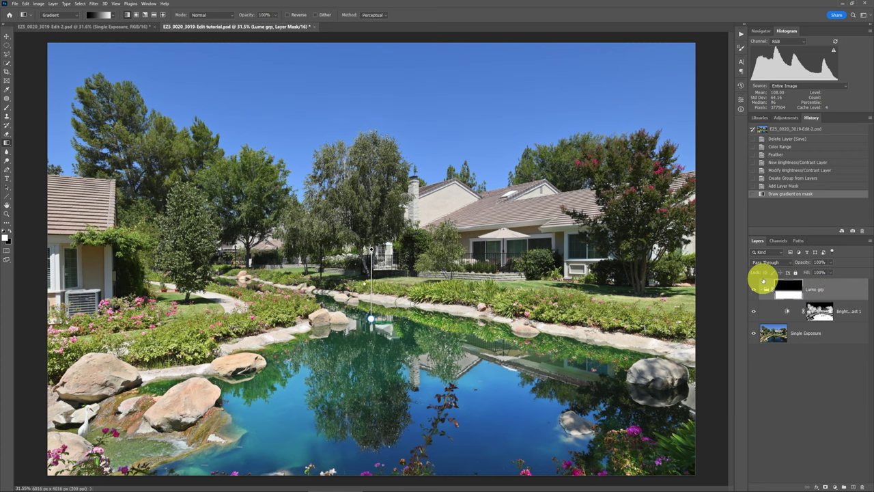
{"action": "key", "text": "backslash"}
{"action": "key", "text": "backslash"}
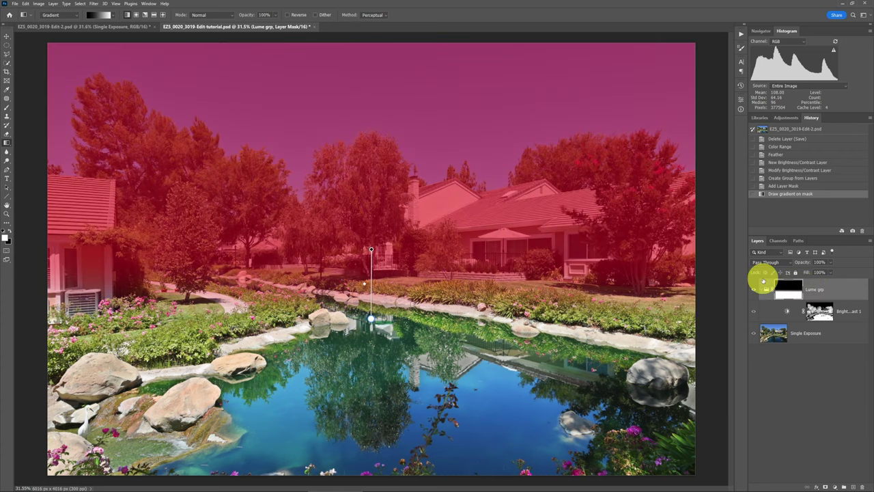
{"action": "key", "text": "backslash"}
{"action": "key", "text": "backslash"}
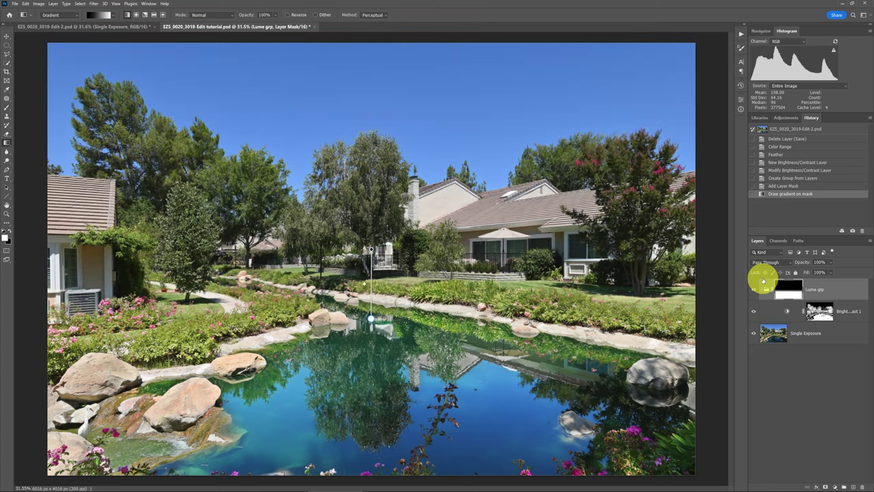
{"action": "key", "text": "backslash"}
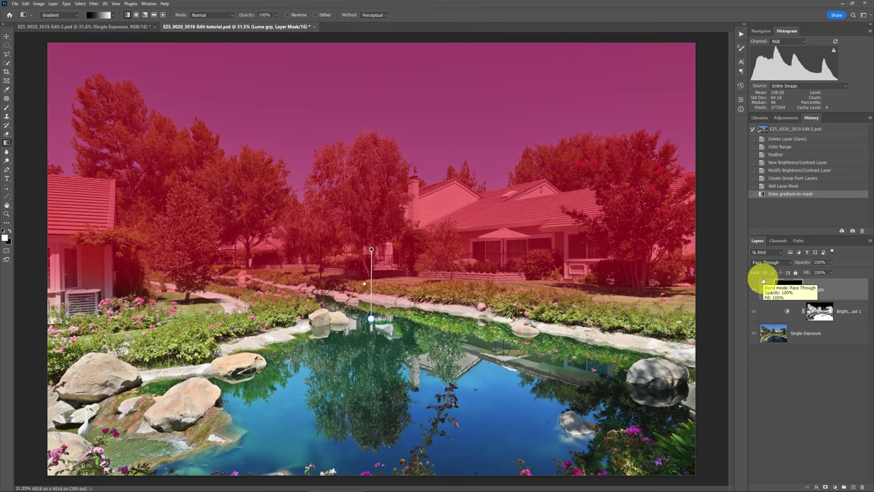
{"action": "key", "text": "backslash"}
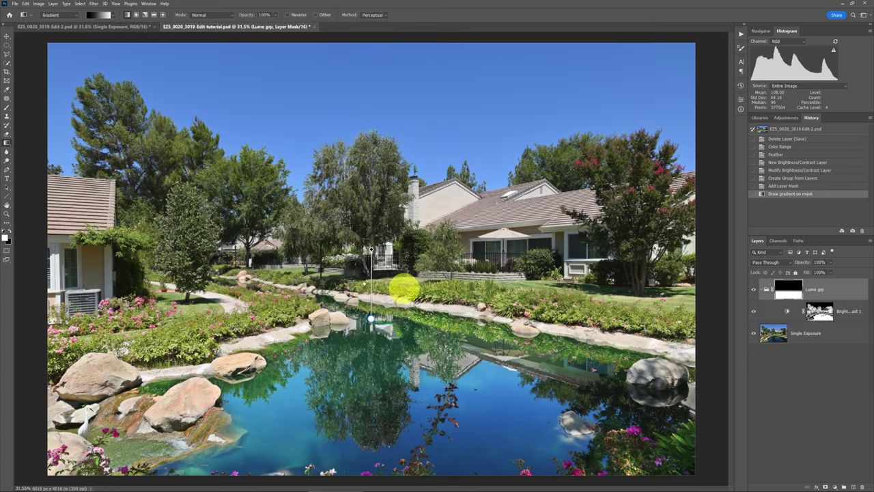
Step: Tighten the mask gradient by moving its black stop down to the far bank and adjusting its end stop and color spread
{"action": "left_click_drag", "start_coordinate": [371, 251], "coordinate": [371, 279]}
{"action": "mouse_move", "coordinate": [371, 318]}
{"action": "left_mouse_down"}
{"action": "mouse_move", "coordinate": [376, 295]}
{"action": "mouse_move", "coordinate": [373, 317]}
{"action": "left_mouse_up"}
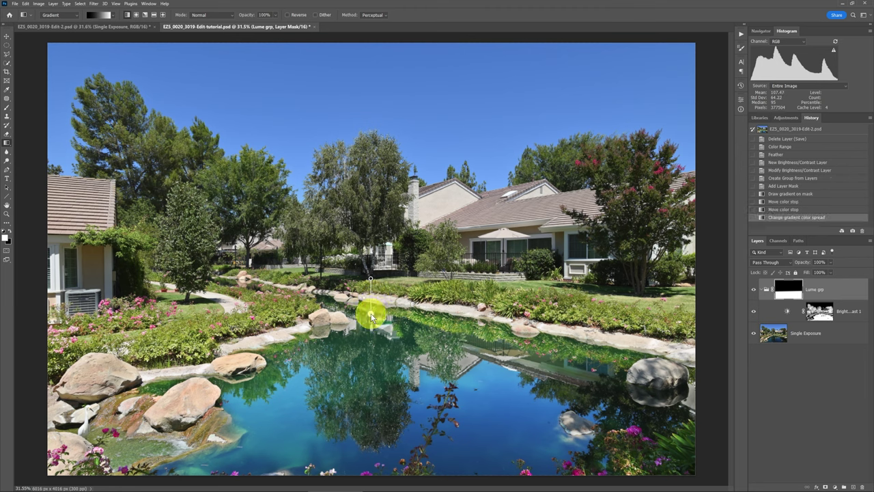
{"action": "left_click_drag", "start_coordinate": [368, 278], "coordinate": [370, 288]}
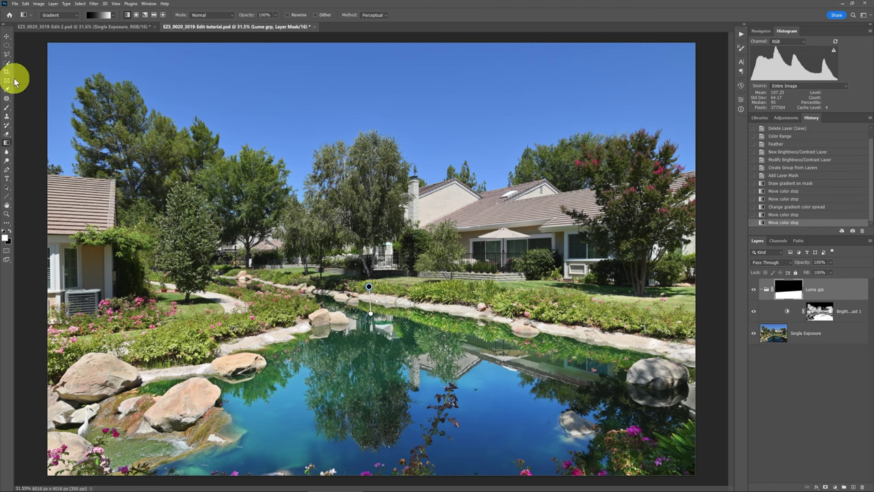
Step: Erase the group mask with a large soft Eraser at 30% flow around the left rocks and flower beds and along the right bank
{"action": "left_click", "coordinate": [7, 136]}
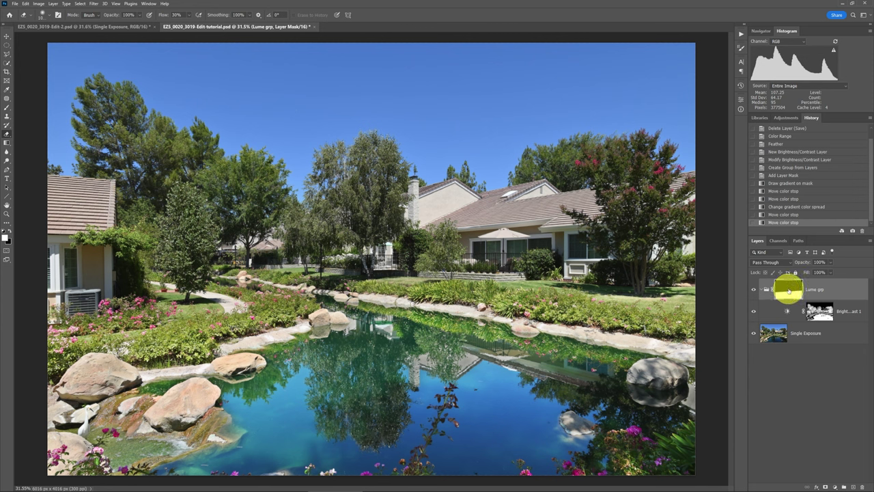
{"action": "left_click", "coordinate": [303, 283]}
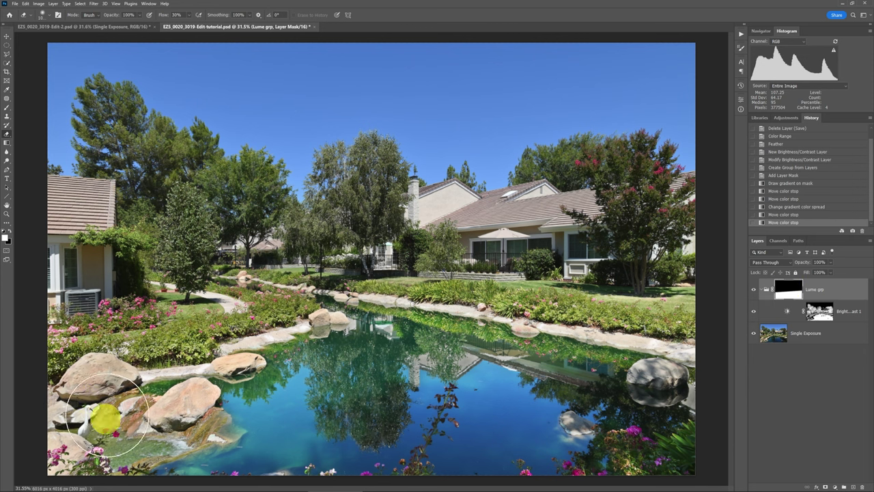
{"action": "mouse_move", "coordinate": [93, 355]}
{"action": "left_mouse_down"}
{"action": "mouse_move", "coordinate": [87, 270]}
{"action": "mouse_move", "coordinate": [71, 329]}
{"action": "mouse_move", "coordinate": [107, 362]}
{"action": "left_mouse_up"}
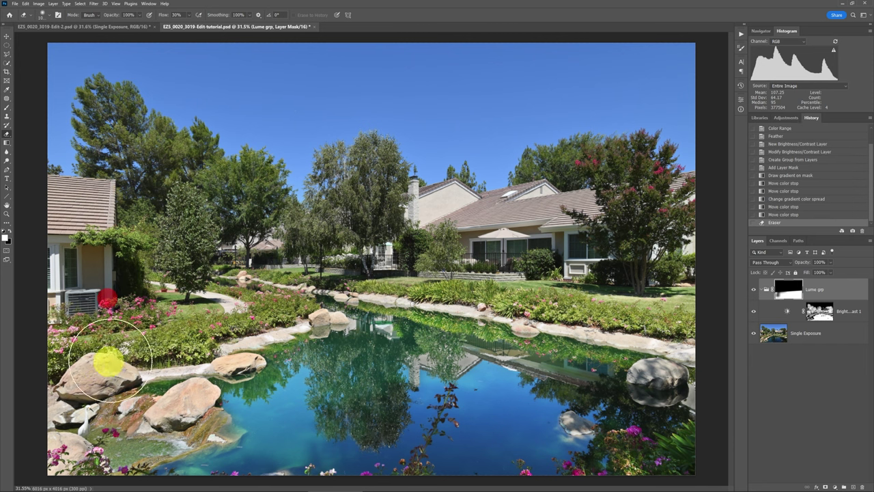
{"action": "left_click", "coordinate": [415, 250]}
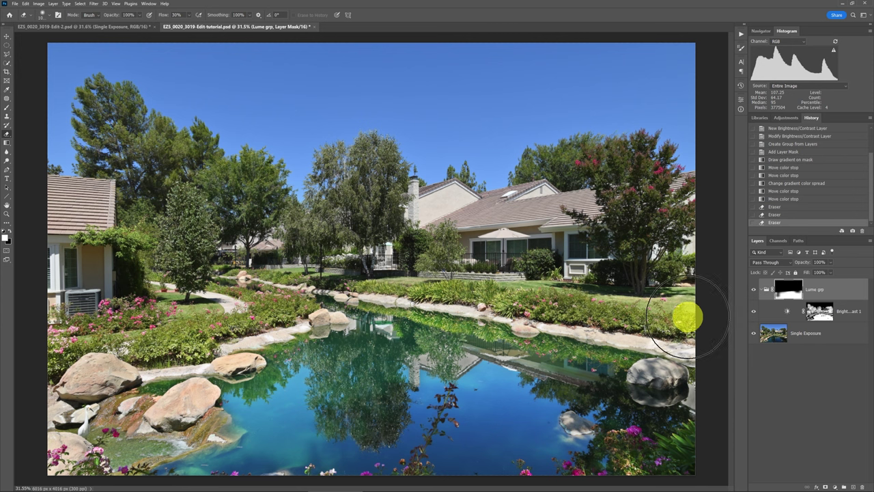
{"action": "left_click_drag", "start_coordinate": [674, 312], "coordinate": [657, 308]}
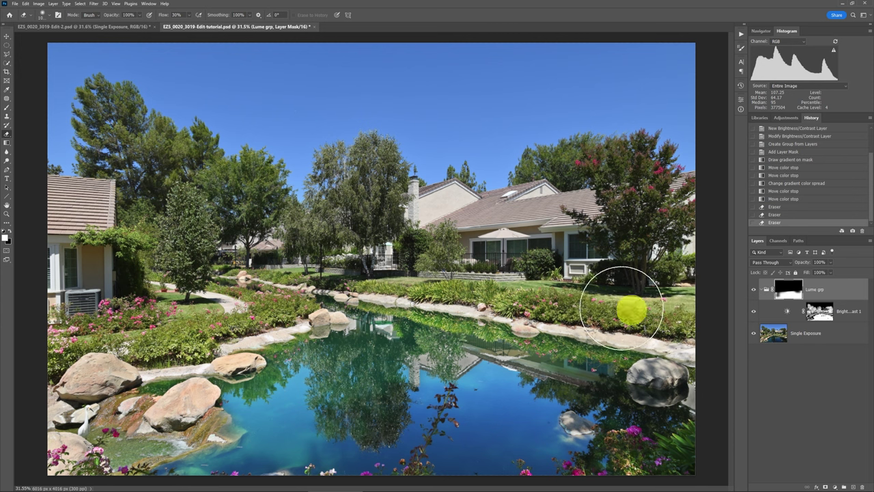
{"action": "left_click_drag", "start_coordinate": [674, 298], "coordinate": [687, 285]}
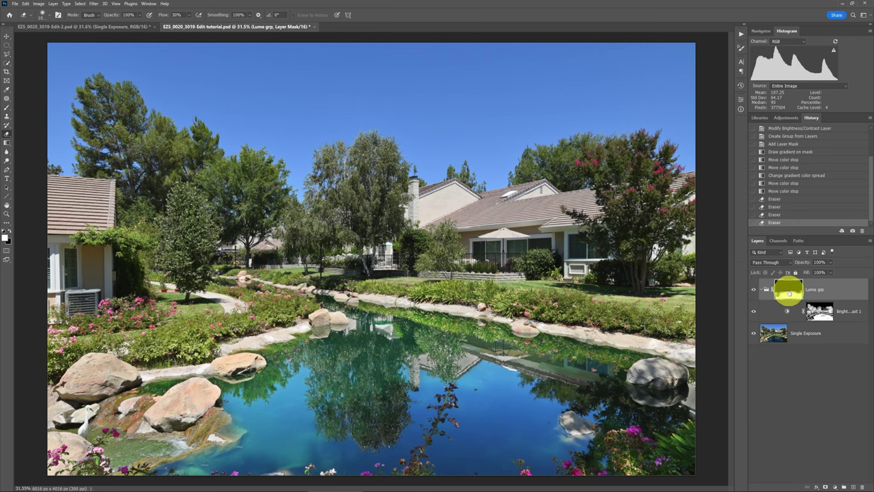
Step: Compare the image with the Lume grp mask disabled and enabled, and toggle layer visibility at the Single Exposure layer
{"action": "left_click", "coordinate": [789, 293], "text": "shift"}
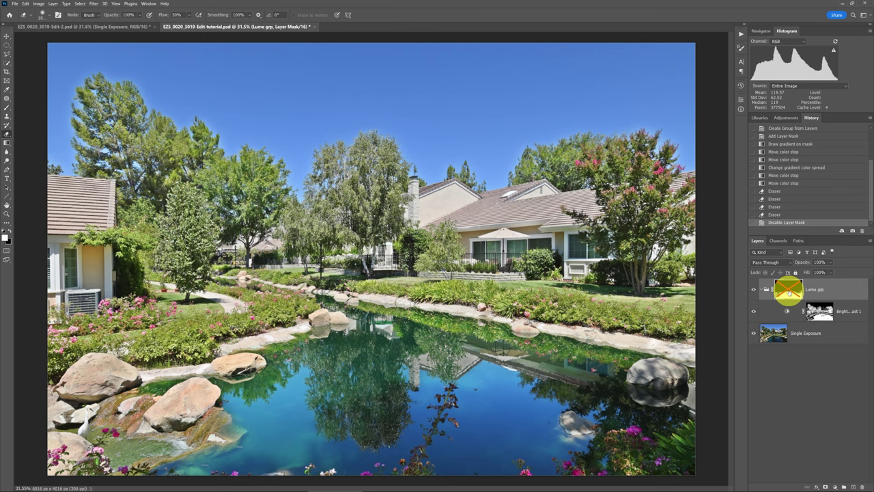
{"action": "left_click", "coordinate": [789, 293], "text": "shift"}
{"action": "left_click", "coordinate": [789, 292], "text": "shift"}
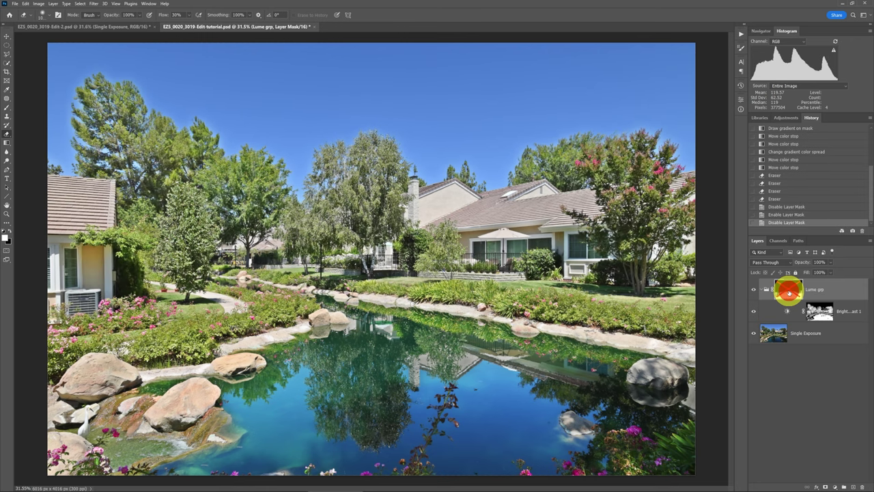
{"action": "left_click", "coordinate": [789, 292], "text": "shift"}
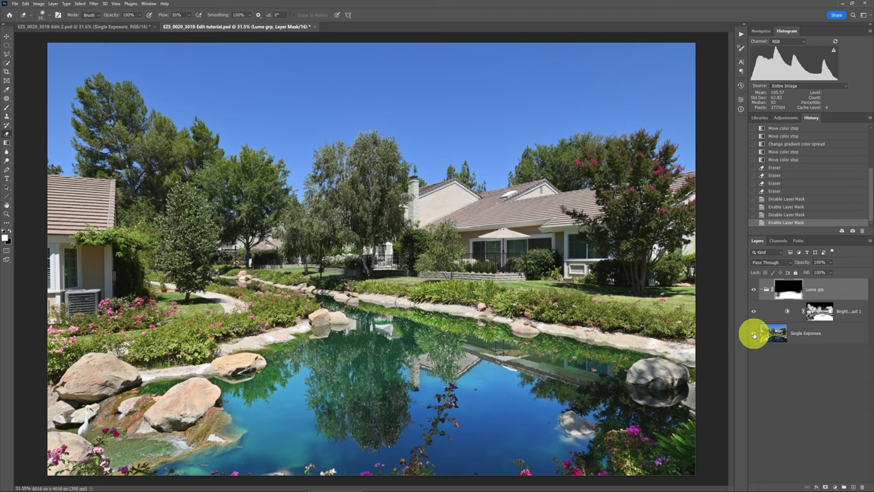
{"action": "left_click", "coordinate": [755, 334]}
{"action": "left_click", "coordinate": [754, 334]}
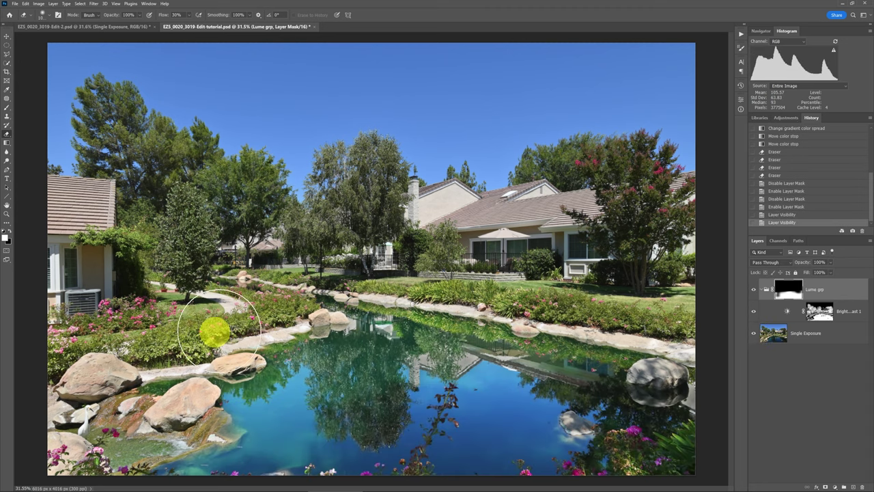
Step: Refine the group mask along the planted pond banks with a 500 px Eraser at 30% flow
{"action": "left_click_drag", "start_coordinate": [250, 307], "coordinate": [267, 311]}
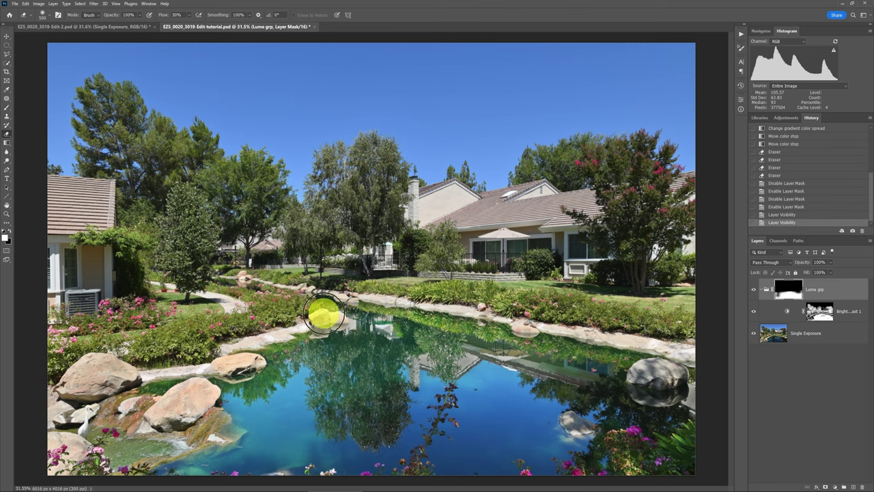
{"action": "left_click", "coordinate": [471, 288]}
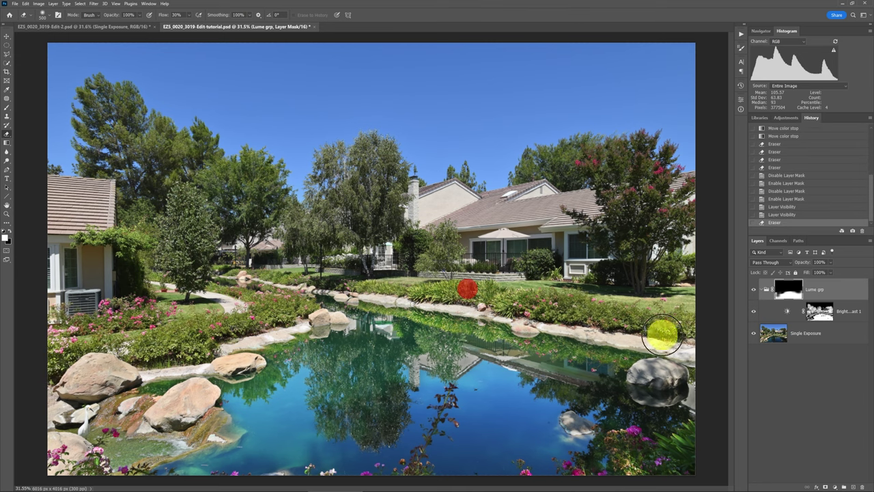
{"action": "left_click", "coordinate": [649, 316]}
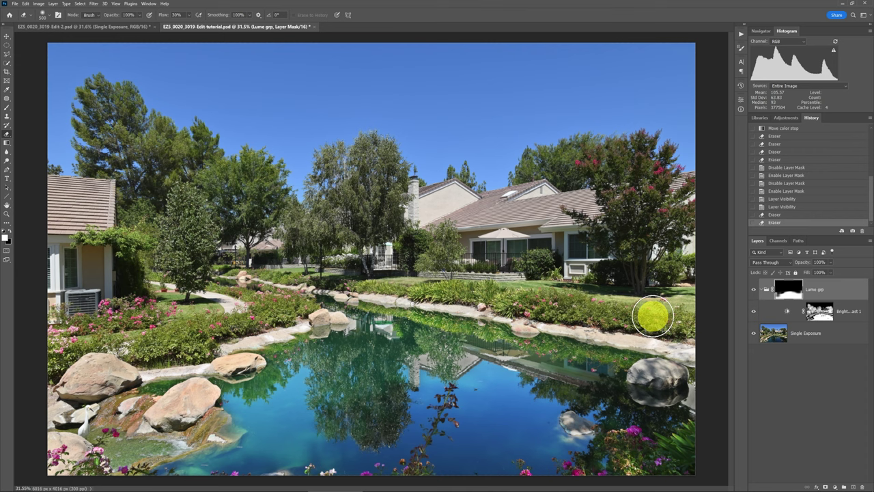
Step: Inspect the brightened pond water and reflections at 100% magnification, then return to the full image
{"action": "key", "text": "ctrl+1"}
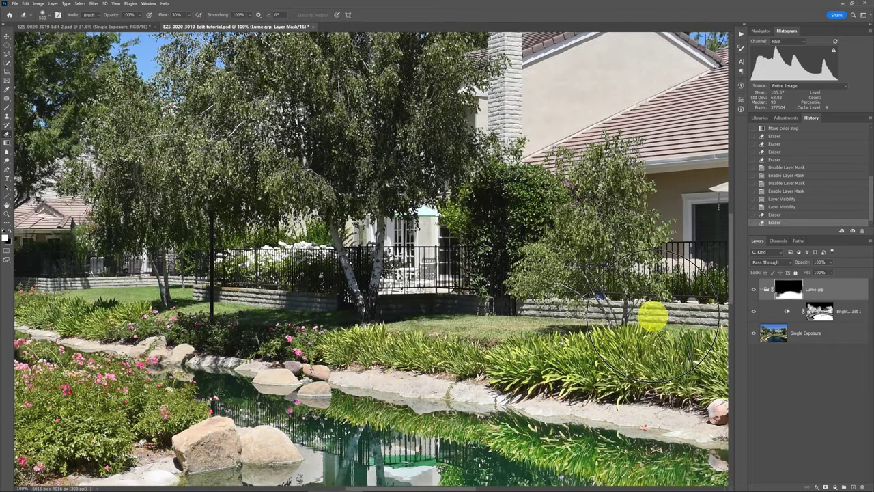
{"action": "mouse_move", "coordinate": [595, 416]}
{"action": "left_mouse_down"}
{"action": "mouse_move", "coordinate": [528, 263]}
{"action": "mouse_move", "coordinate": [503, 116]}
{"action": "left_mouse_up"}
{"action": "left_click_drag", "start_coordinate": [578, 307], "coordinate": [367, 177]}
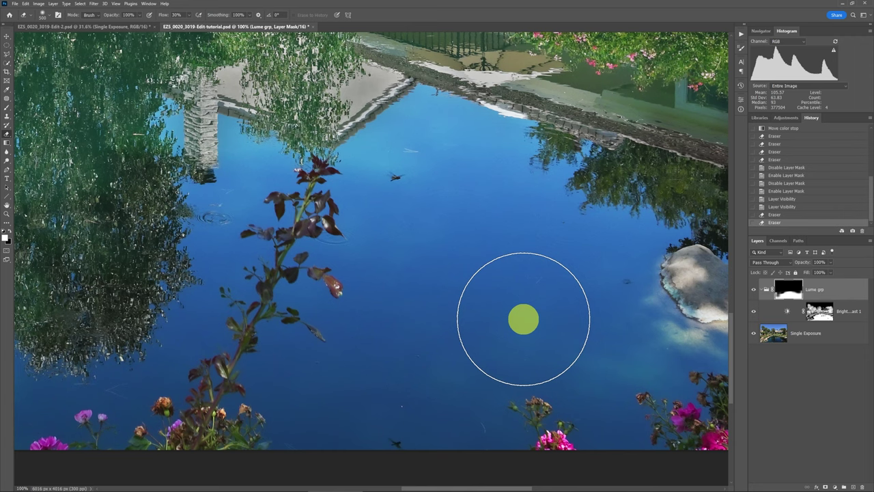
{"action": "key", "text": "ctrl+0"}
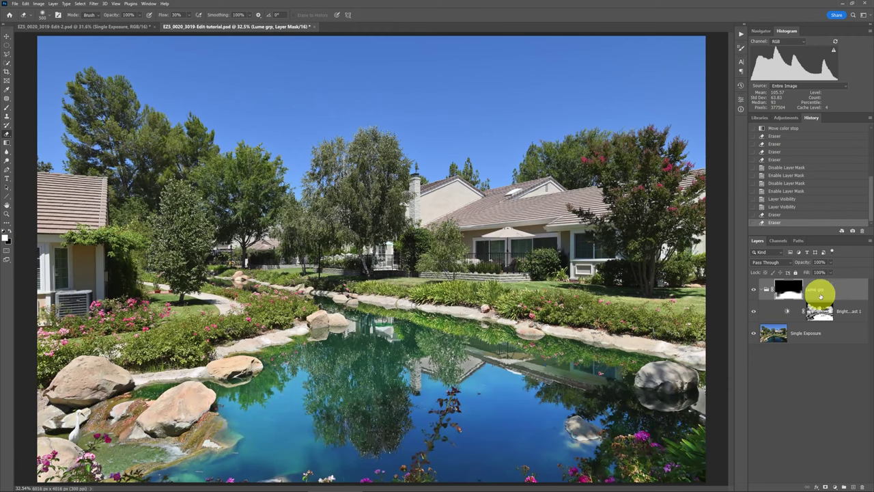
Step: Stamp all visible layers into a new top layer and convert it to a smart object
{"action": "key", "text": "ctrl+alt+shift+e"}
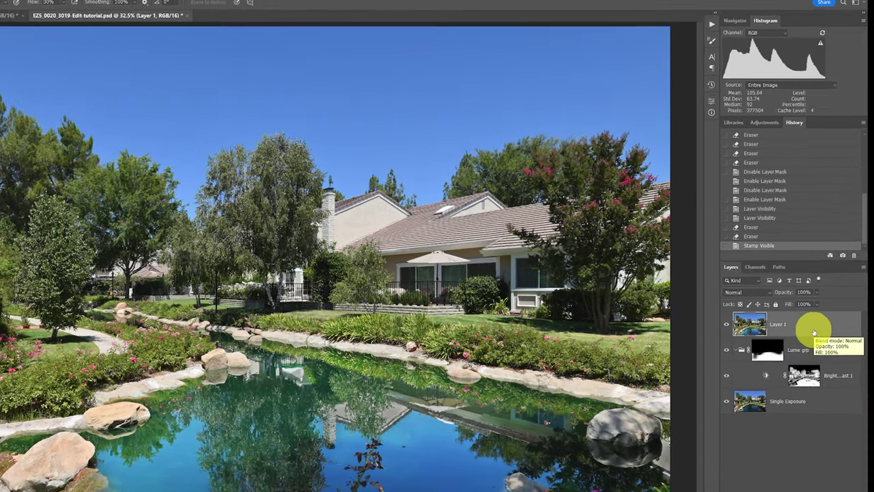
{"action": "right_click", "coordinate": [823, 298]}
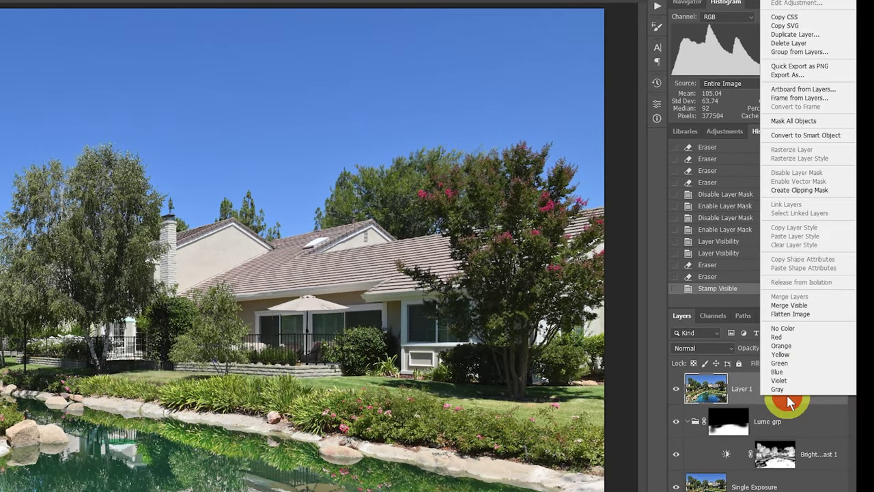
{"action": "left_click", "coordinate": [793, 135]}
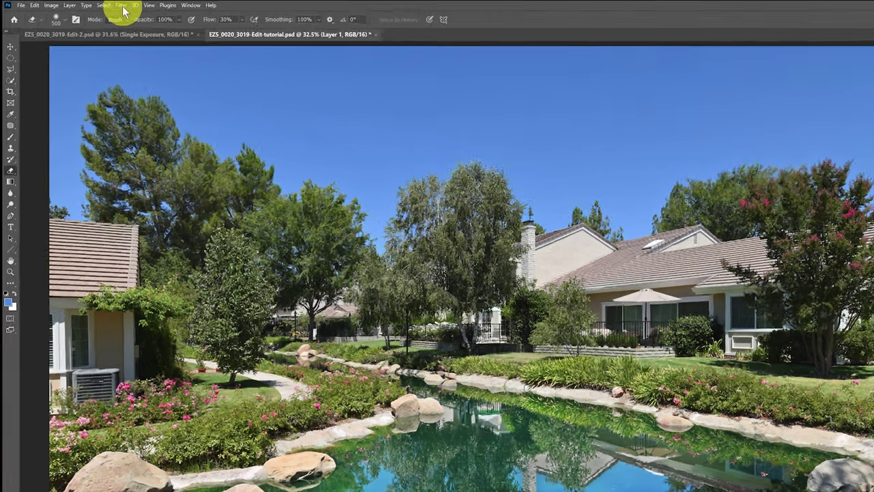
Step: Apply the Camera Raw Filter to Layer 1 with Noise Reduction and Color Noise Reduction at 100, checking the pond at 100% magnification
{"action": "left_click", "coordinate": [122, 6]}
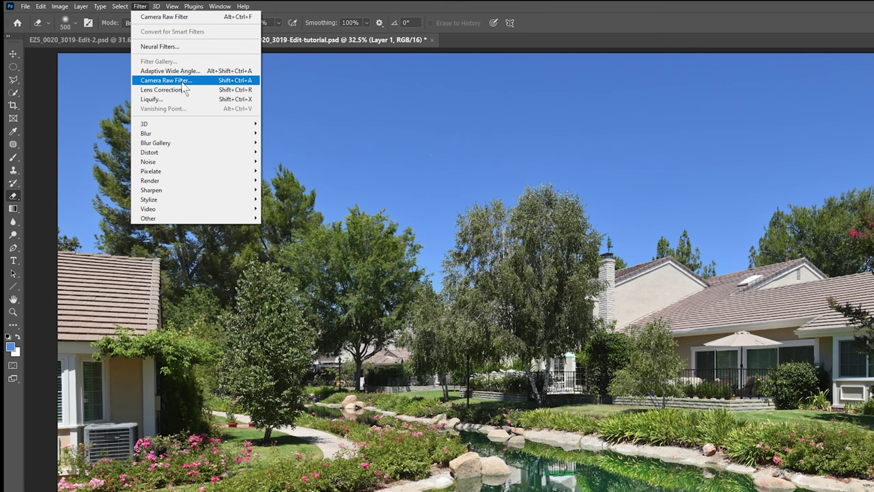
{"action": "left_click", "coordinate": [181, 80]}
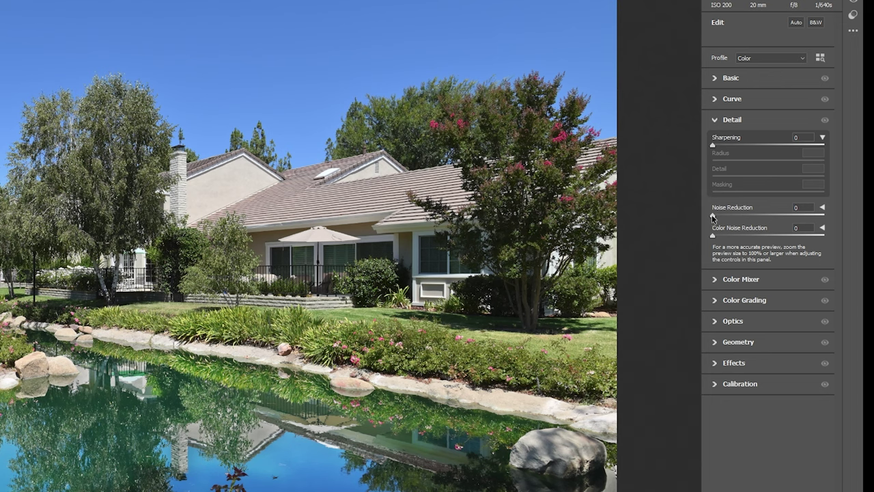
{"action": "left_click_drag", "start_coordinate": [714, 218], "coordinate": [830, 216]}
{"action": "left_click_drag", "start_coordinate": [713, 236], "coordinate": [829, 239]}
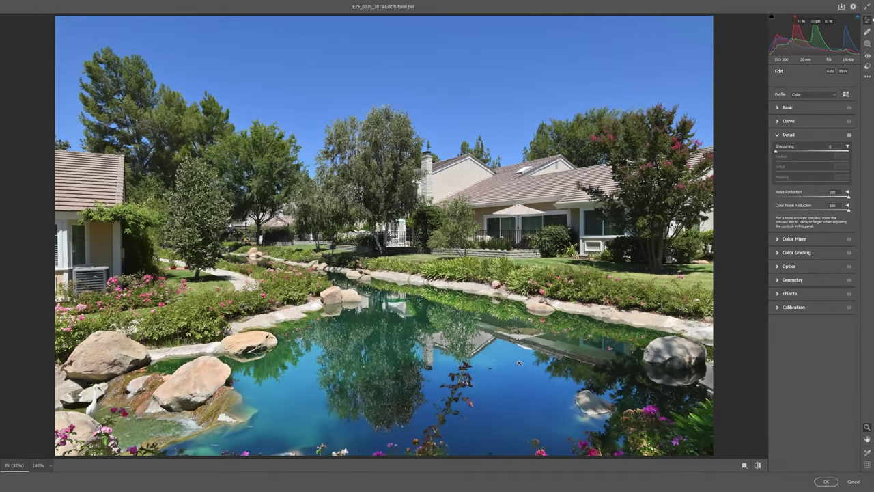
{"action": "left_click", "coordinate": [514, 394]}
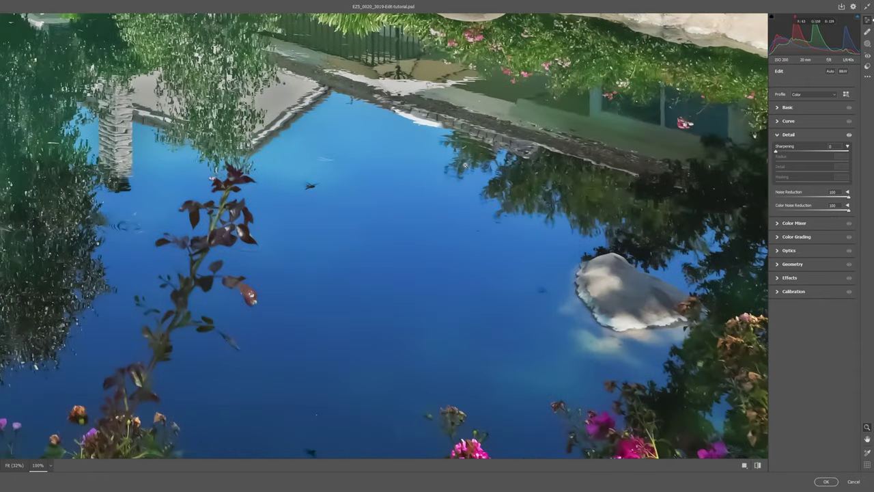
{"action": "left_click_drag", "start_coordinate": [450, 159], "coordinate": [500, 280]}
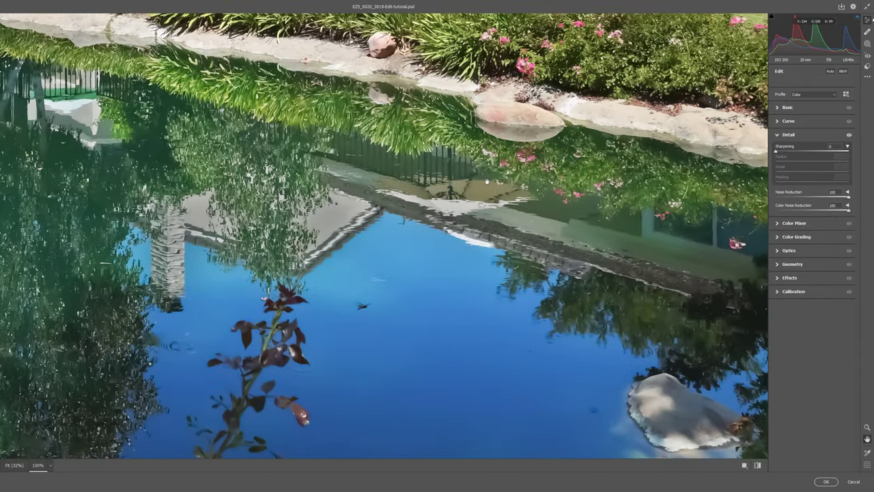
{"action": "left_click_drag", "start_coordinate": [485, 181], "coordinate": [460, 154]}
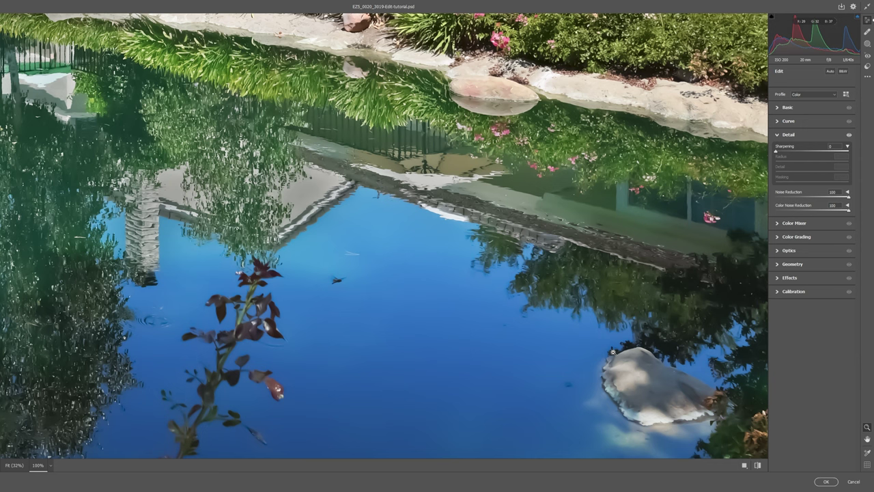
{"action": "left_click", "coordinate": [828, 483]}
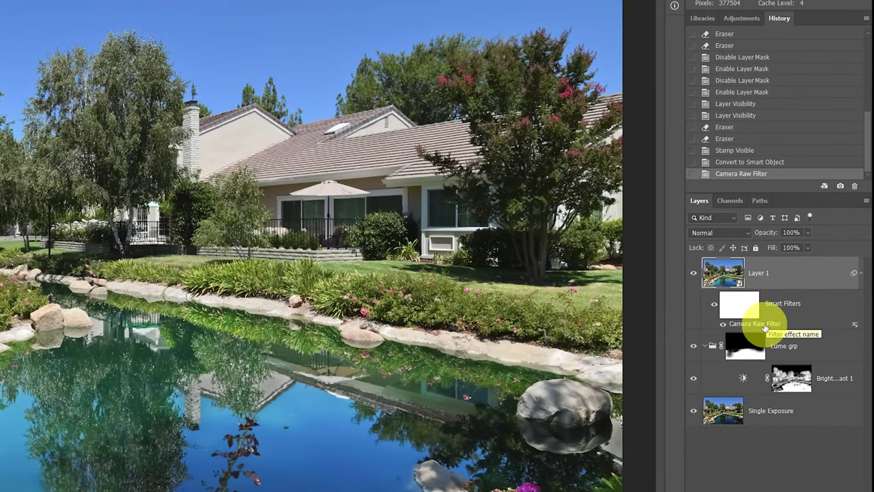
Step: Try a different Noise Reduction amount in Layer 1's Camera Raw smart filter and discard the change
{"action": "double_click", "coordinate": [764, 326]}
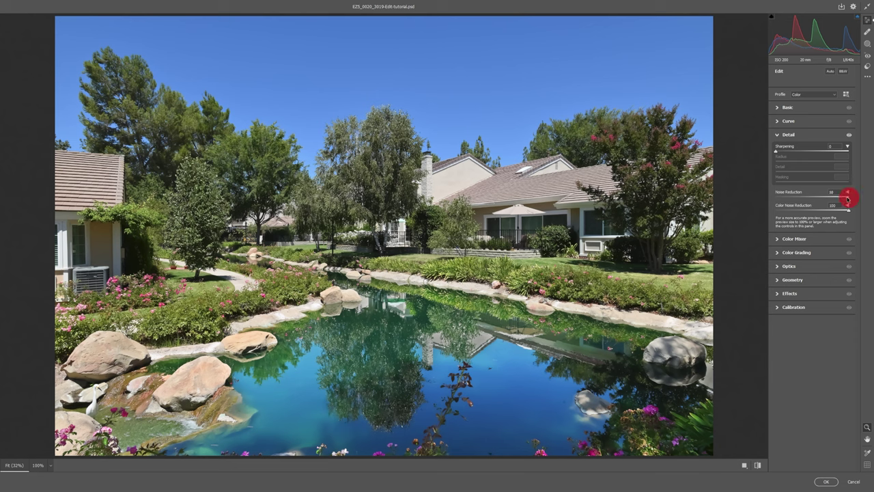
{"action": "left_click_drag", "start_coordinate": [838, 199], "coordinate": [848, 201]}
{"action": "left_click", "coordinate": [854, 480]}
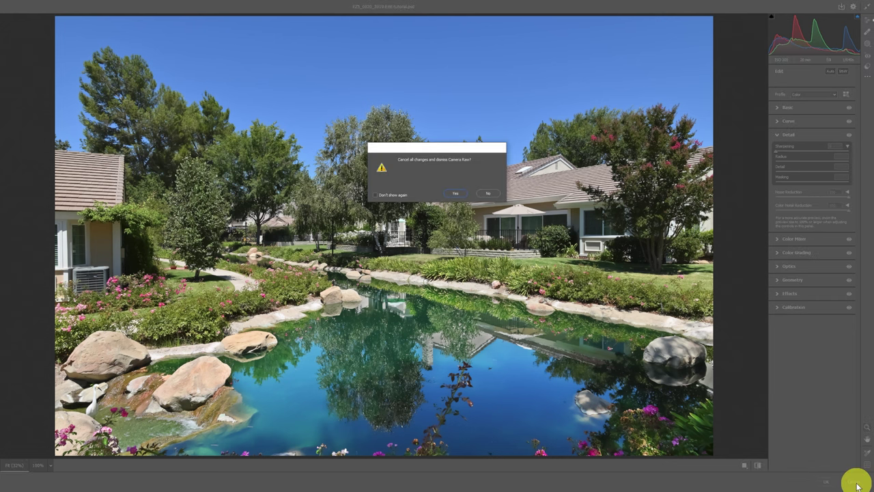
{"action": "left_click", "coordinate": [456, 196]}
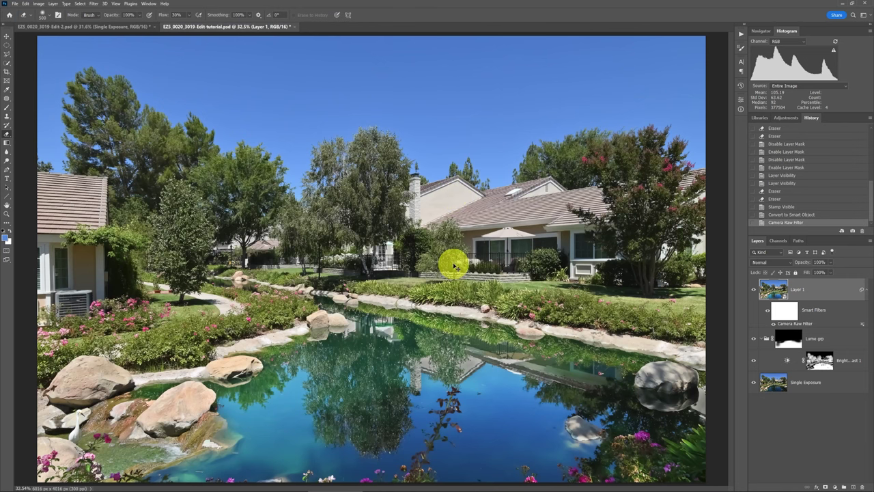
Step: Check the denoised pond at 100% and 66.7% magnification, and add a Hide All layer mask to Layer 1
{"action": "scroll", "coordinate": [454, 266], "scroll_direction": "up", "scroll_amount": 4}
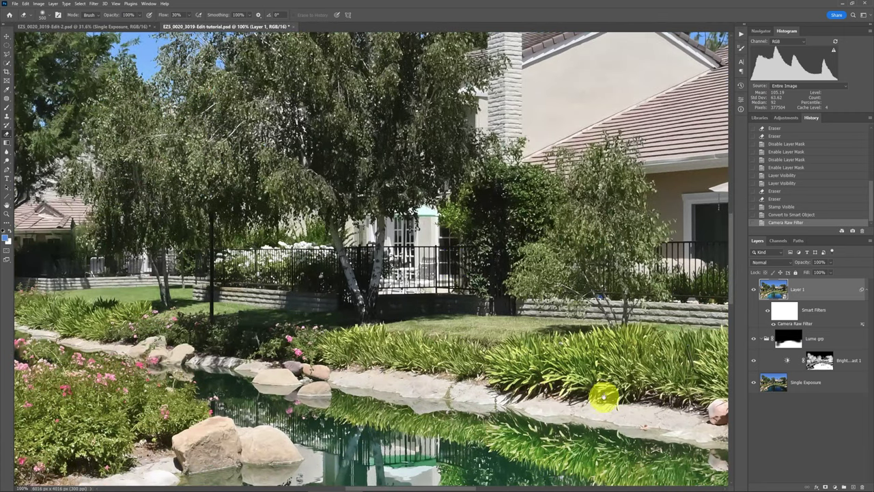
{"action": "left_click_drag", "start_coordinate": [606, 396], "coordinate": [453, 148]}
{"action": "left_click_drag", "start_coordinate": [516, 215], "coordinate": [469, 215]}
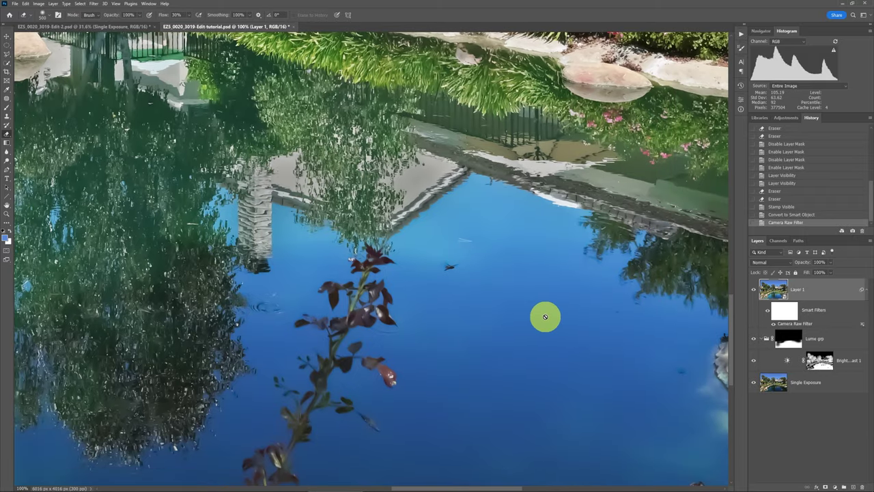
{"action": "key", "text": "ctrl+minus"}
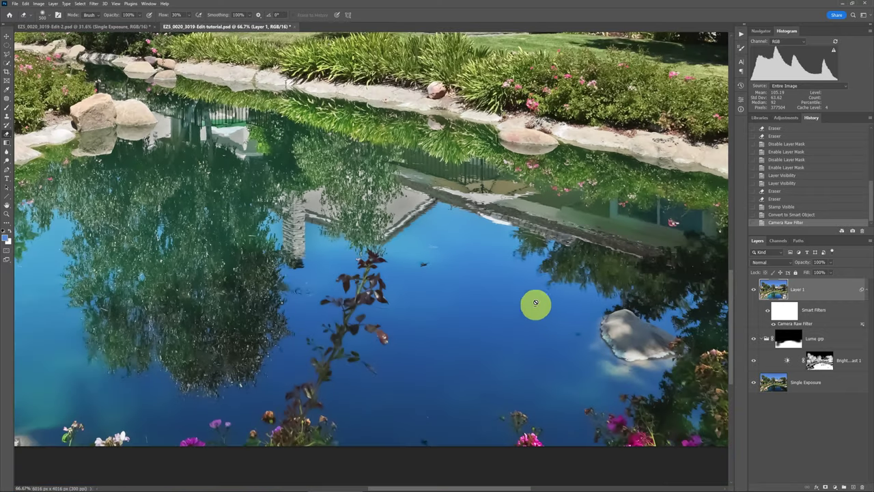
{"action": "left_click_drag", "start_coordinate": [527, 240], "coordinate": [521, 335]}
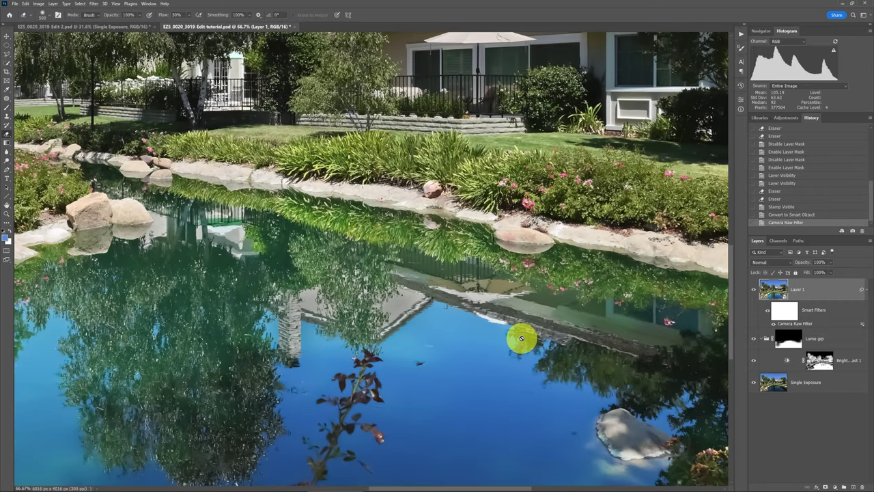
{"action": "key", "text": "alt+l"}
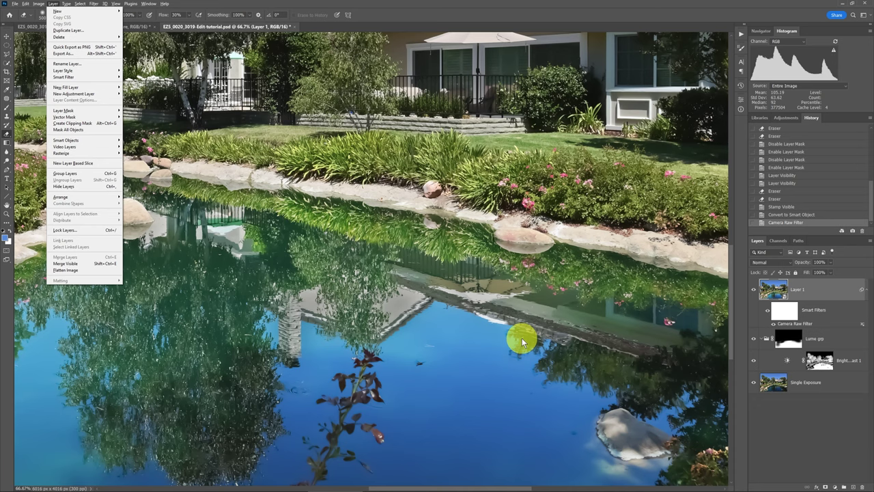
{"action": "key", "text": "m"}
{"action": "key", "text": "Down"}
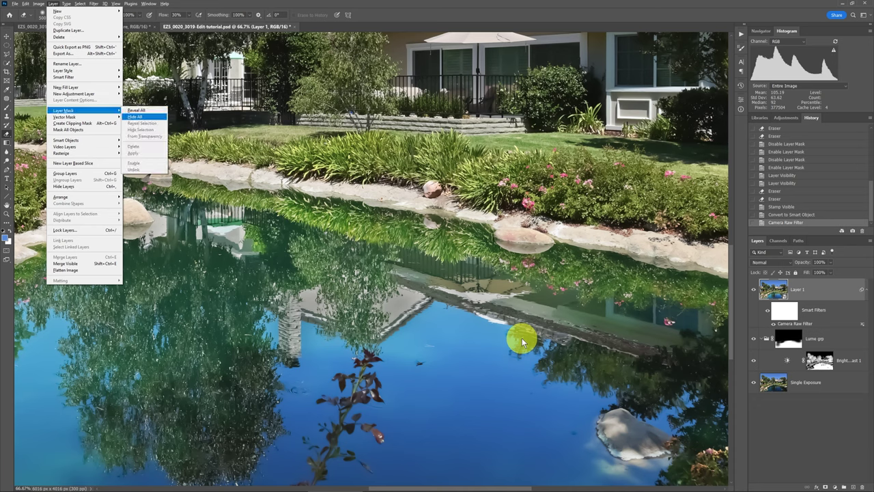
{"action": "key", "text": "Return"}
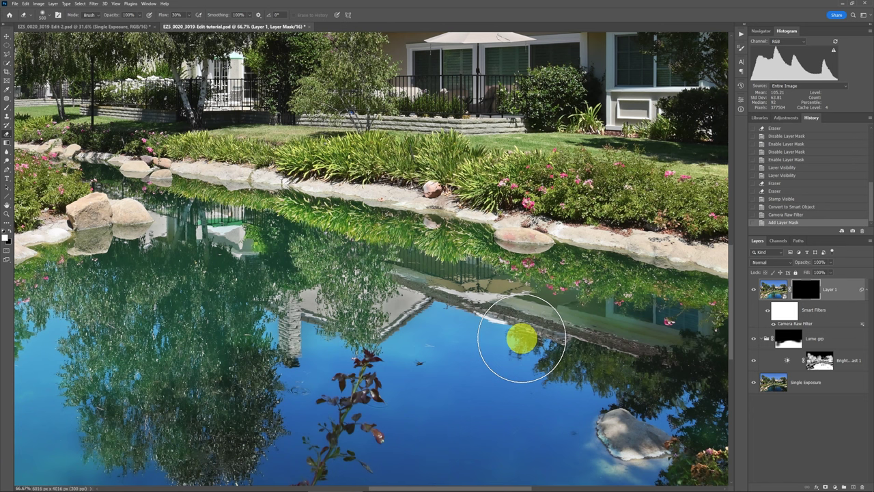
Step: Reveal the noise reduction on the open blue water around the red-leaved stem, painting Layer 1's mask with a white 400 px Brush at 30% flow
{"action": "key", "text": "b"}
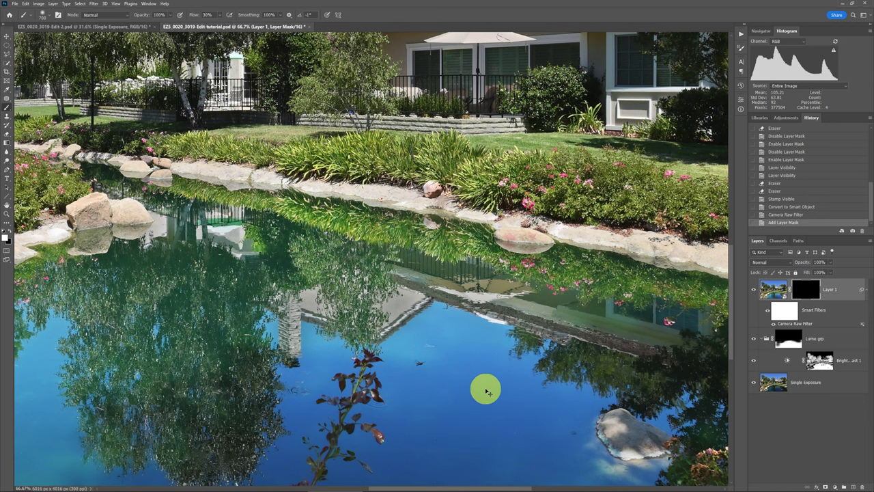
{"action": "key", "text": "ctrl+plus"}
{"action": "left_click_drag", "start_coordinate": [480, 385], "coordinate": [413, 246]}
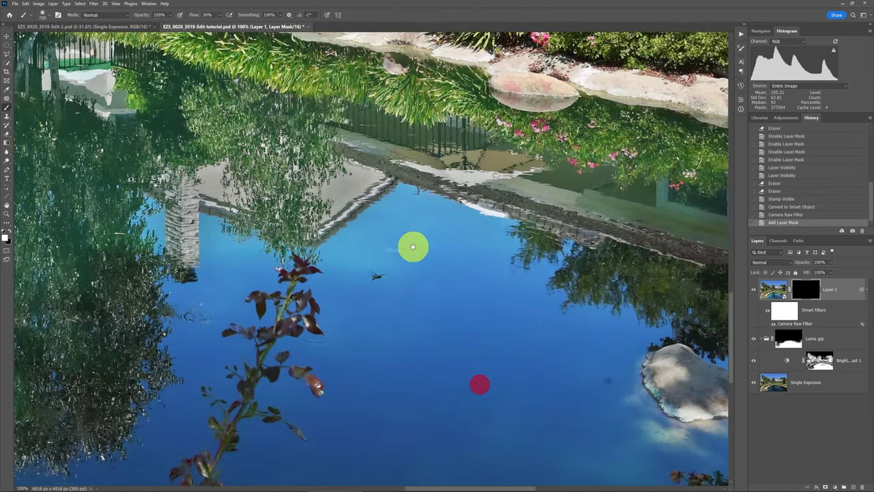
{"action": "key", "text": "bracketleft"}
{"action": "key", "text": "bracketleft"}
{"action": "key", "text": "bracketleft"}
{"action": "left_click_drag", "start_coordinate": [378, 293], "coordinate": [453, 199]}
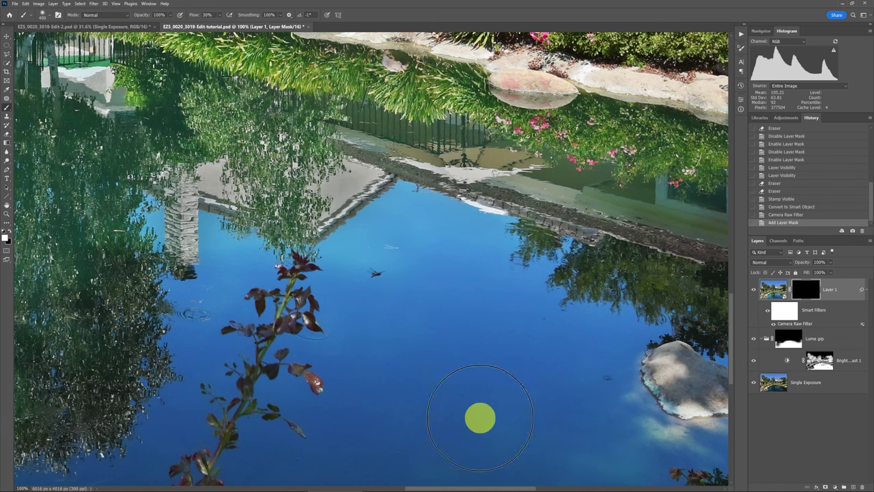
{"action": "mouse_move", "coordinate": [544, 357]}
{"action": "left_mouse_down"}
{"action": "mouse_move", "coordinate": [529, 252]}
{"action": "mouse_move", "coordinate": [575, 326]}
{"action": "mouse_move", "coordinate": [660, 332]}
{"action": "mouse_move", "coordinate": [634, 316]}
{"action": "mouse_move", "coordinate": [527, 394]}
{"action": "mouse_move", "coordinate": [213, 385]}
{"action": "mouse_move", "coordinate": [307, 252]}
{"action": "mouse_move", "coordinate": [437, 100]}
{"action": "mouse_move", "coordinate": [690, 173]}
{"action": "mouse_move", "coordinate": [617, 376]}
{"action": "mouse_move", "coordinate": [361, 376]}
{"action": "left_mouse_up"}
{"action": "mouse_move", "coordinate": [334, 345]}
{"action": "left_mouse_down"}
{"action": "mouse_move", "coordinate": [556, 309]}
{"action": "mouse_move", "coordinate": [409, 255]}
{"action": "mouse_move", "coordinate": [447, 71]}
{"action": "mouse_move", "coordinate": [400, 228]}
{"action": "mouse_move", "coordinate": [418, 195]}
{"action": "mouse_move", "coordinate": [361, 269]}
{"action": "mouse_move", "coordinate": [348, 273]}
{"action": "left_mouse_up"}
{"action": "mouse_move", "coordinate": [347, 273]}
{"action": "left_mouse_down"}
{"action": "mouse_move", "coordinate": [446, 250]}
{"action": "mouse_move", "coordinate": [519, 246]}
{"action": "mouse_move", "coordinate": [501, 269]}
{"action": "left_mouse_up"}
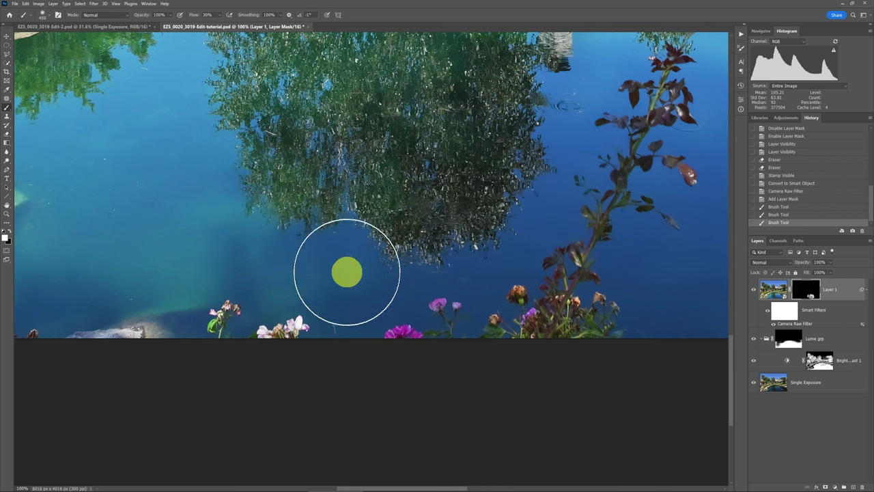
Step: Paint white on Layer 1's mask over the smooth water below the large tree reflection and toward the foreground rocks
{"action": "left_click_drag", "start_coordinate": [255, 254], "coordinate": [418, 312]}
{"action": "left_click", "coordinate": [441, 321]}
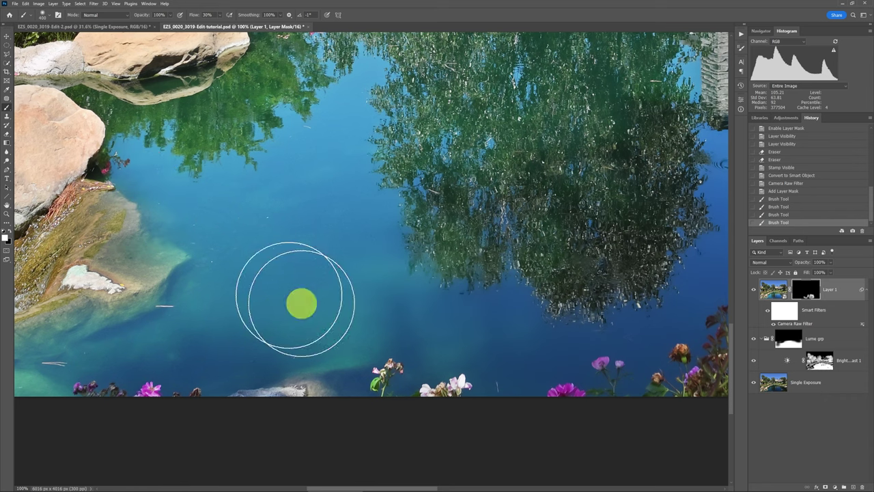
{"action": "left_click_drag", "start_coordinate": [197, 164], "coordinate": [429, 203]}
{"action": "left_click", "coordinate": [422, 205]}
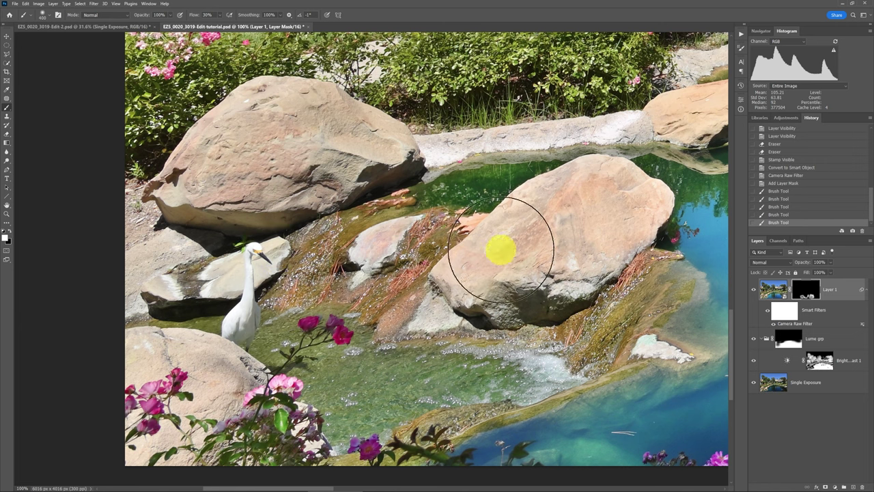
Step: Paint white on Layer 1's mask over the blue water beside the large tree reflection and near the red-leaved stem, then return to the full image
{"action": "left_click_drag", "start_coordinate": [554, 211], "coordinate": [396, 338]}
{"action": "mouse_move", "coordinate": [486, 260]}
{"action": "left_mouse_down"}
{"action": "mouse_move", "coordinate": [388, 339]}
{"action": "mouse_move", "coordinate": [369, 339]}
{"action": "left_mouse_up"}
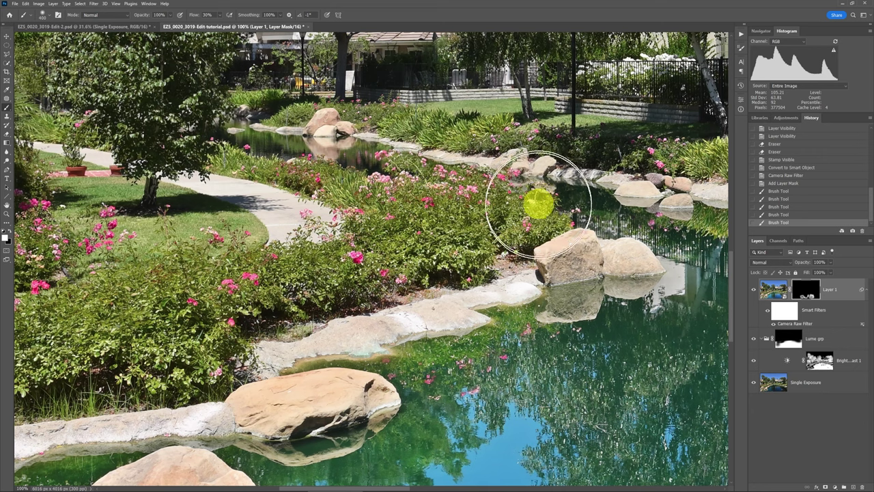
{"action": "left_click_drag", "start_coordinate": [581, 305], "coordinate": [475, 167]}
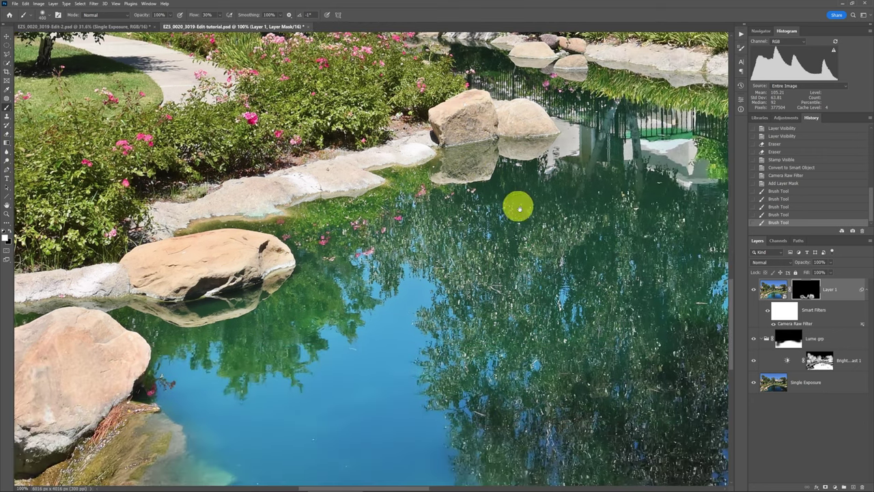
{"action": "left_click_drag", "start_coordinate": [539, 254], "coordinate": [515, 182]}
{"action": "left_click_drag", "start_coordinate": [344, 292], "coordinate": [356, 244]}
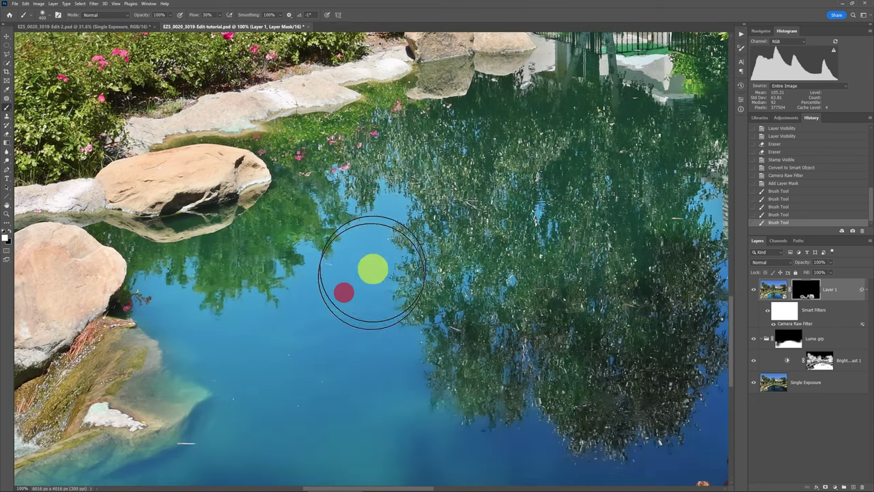
{"action": "left_click_drag", "start_coordinate": [581, 341], "coordinate": [405, 221]}
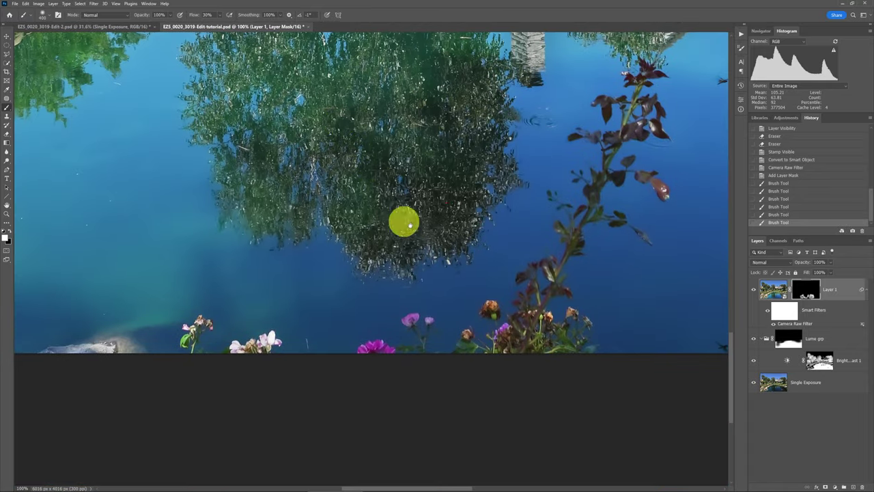
{"action": "left_click_drag", "start_coordinate": [533, 238], "coordinate": [562, 96]}
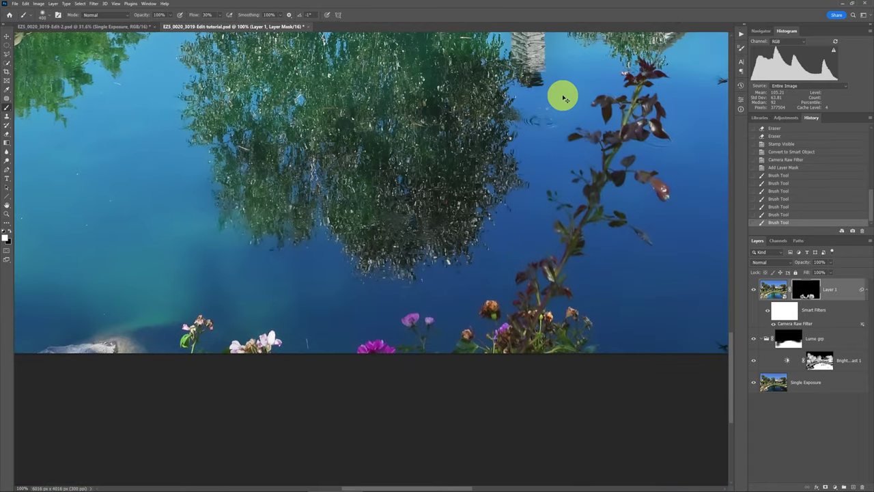
{"action": "key", "text": "ctrl+0"}
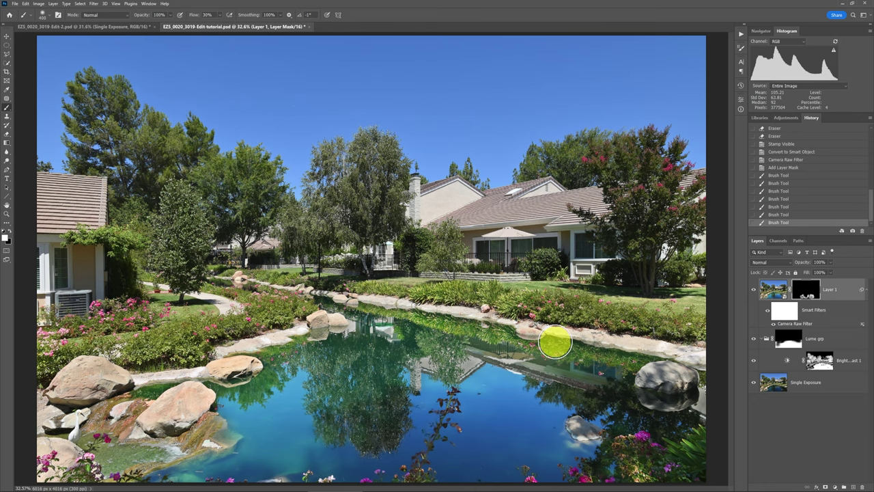
{"action": "left_click_drag", "start_coordinate": [586, 293], "coordinate": [586, 291]}
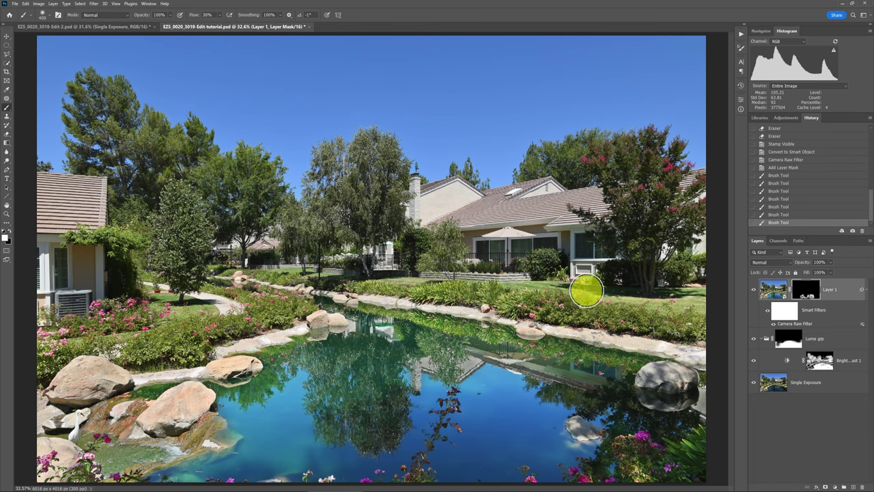